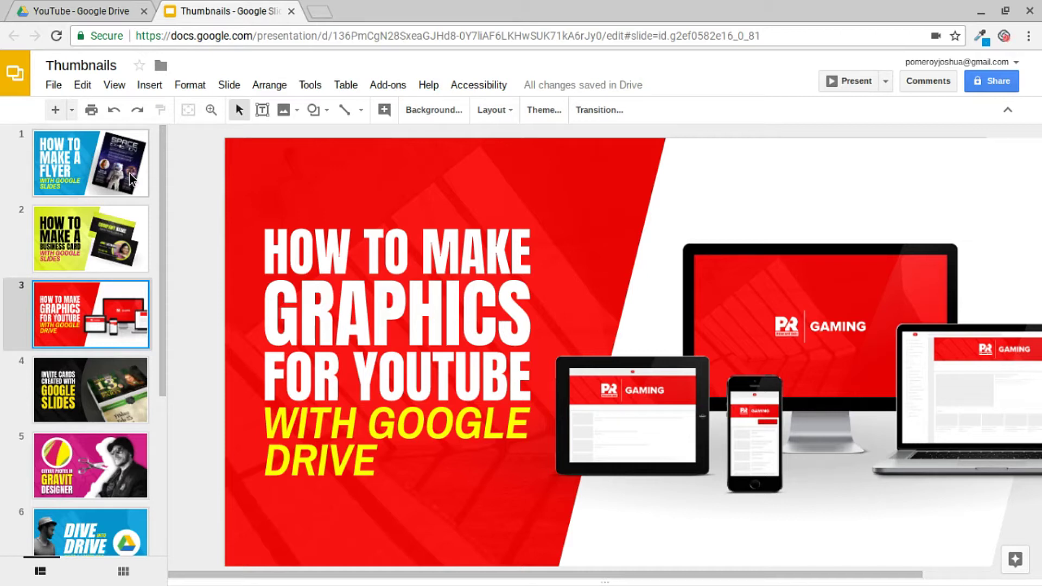
# Inspect the YouTube graphics slide's title and devices image, and briefly view the master layouts editor.
pyautogui.click(671, 409)
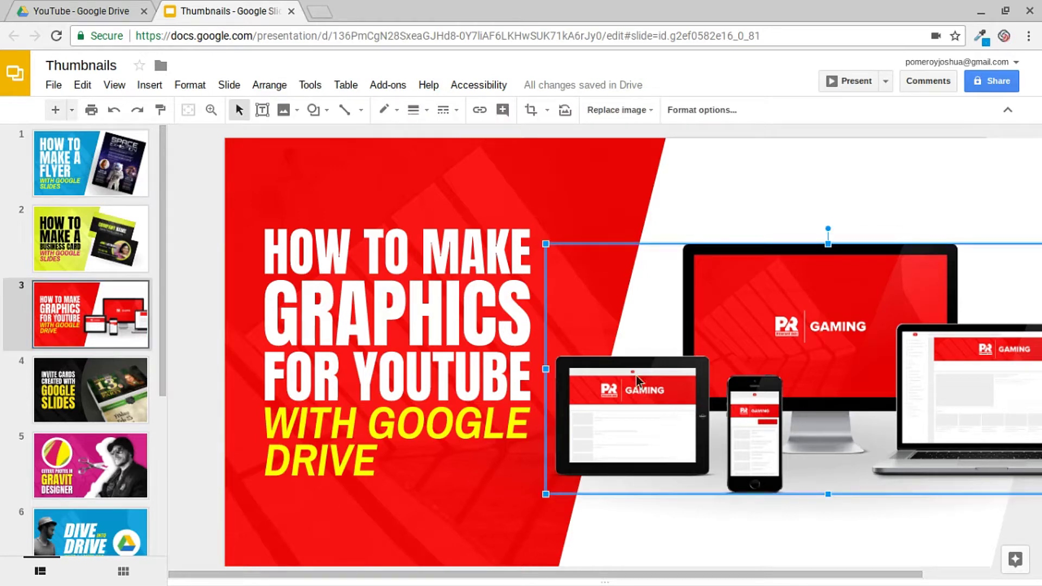
pyautogui.click(480, 266)
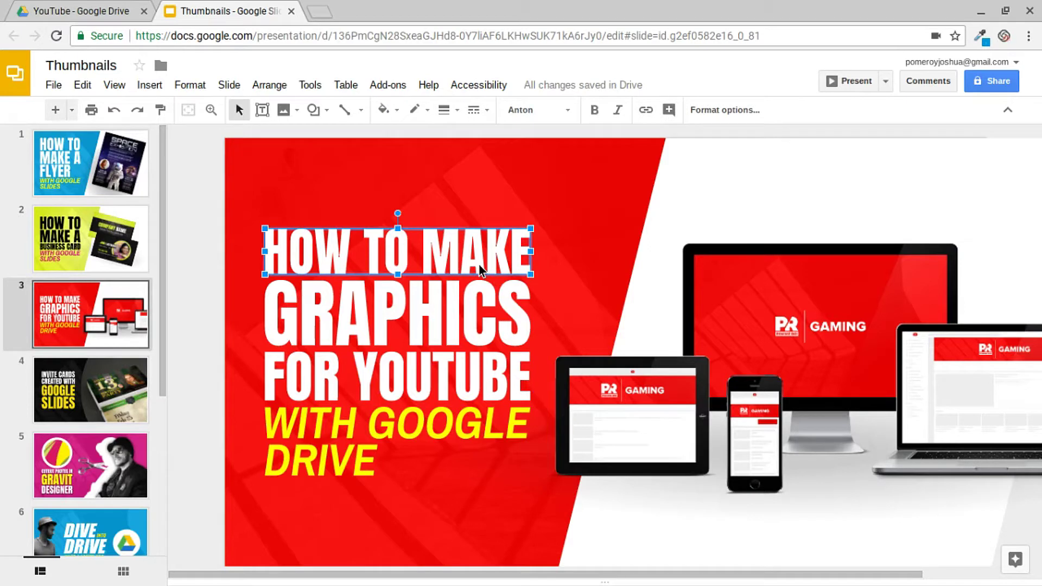
pyautogui.click(193, 181)
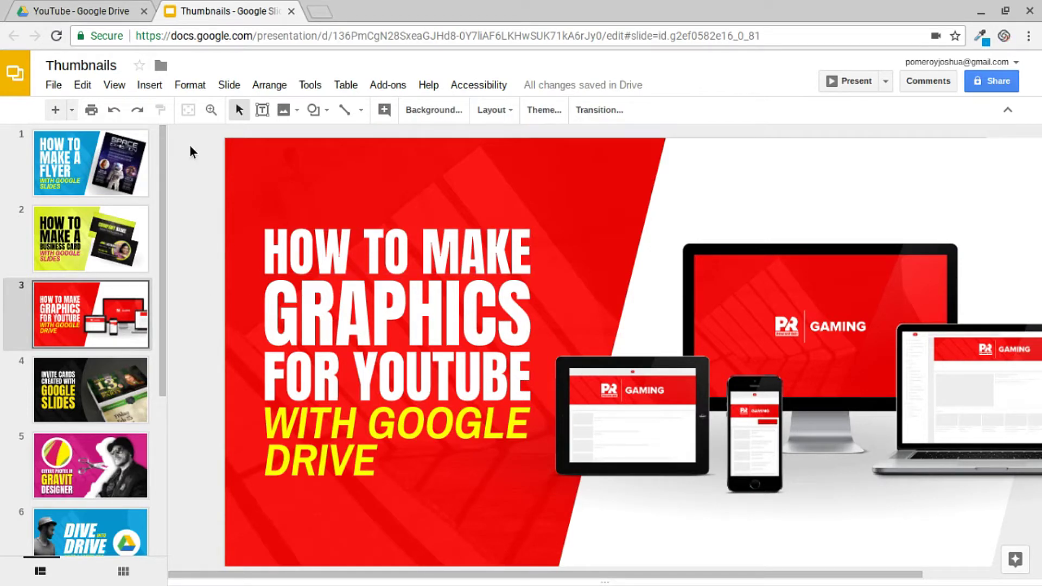
pyautogui.click(224, 86)
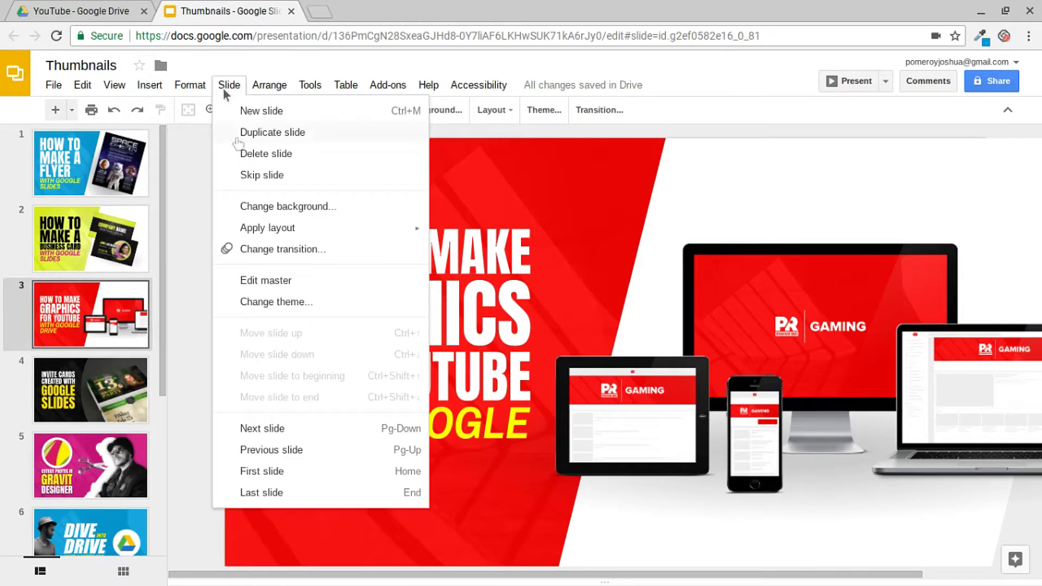
pyautogui.click(275, 282)
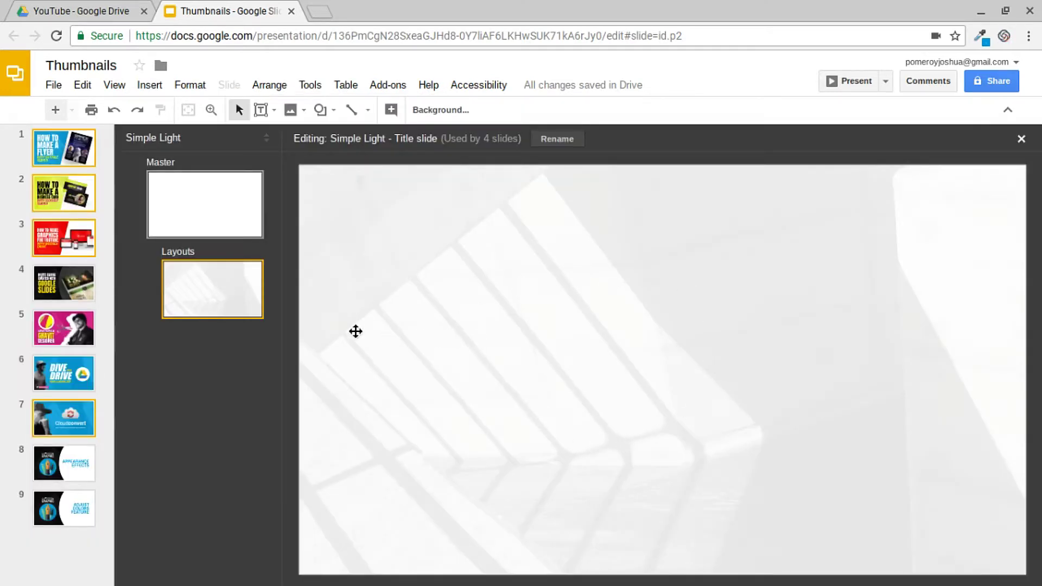
pyautogui.click(72, 253)
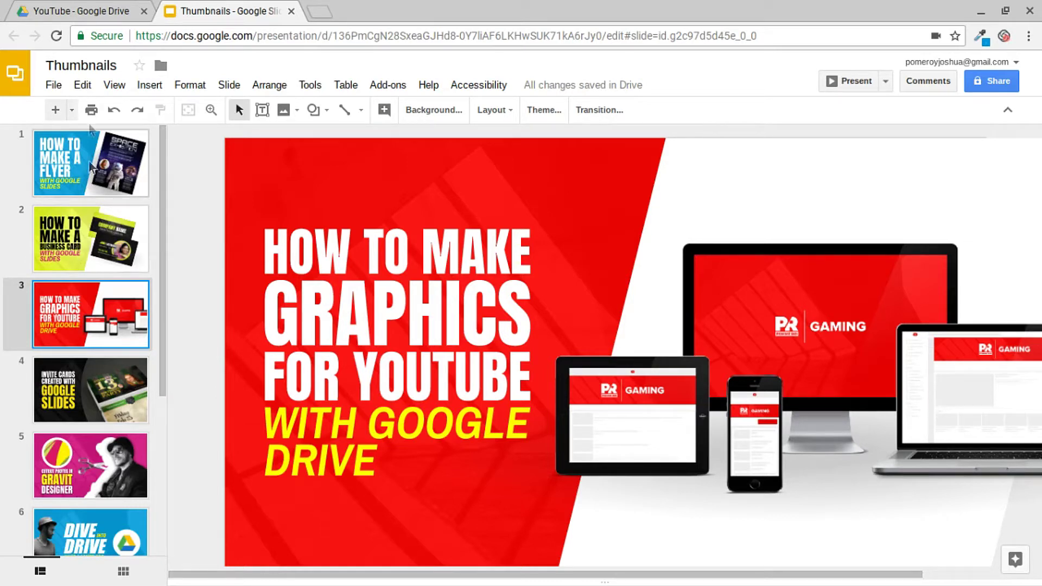
# Check the YouTube folder in Google Drive, then show the Dive into Drive slide in Thumbnails.
pyautogui.click(83, 11)
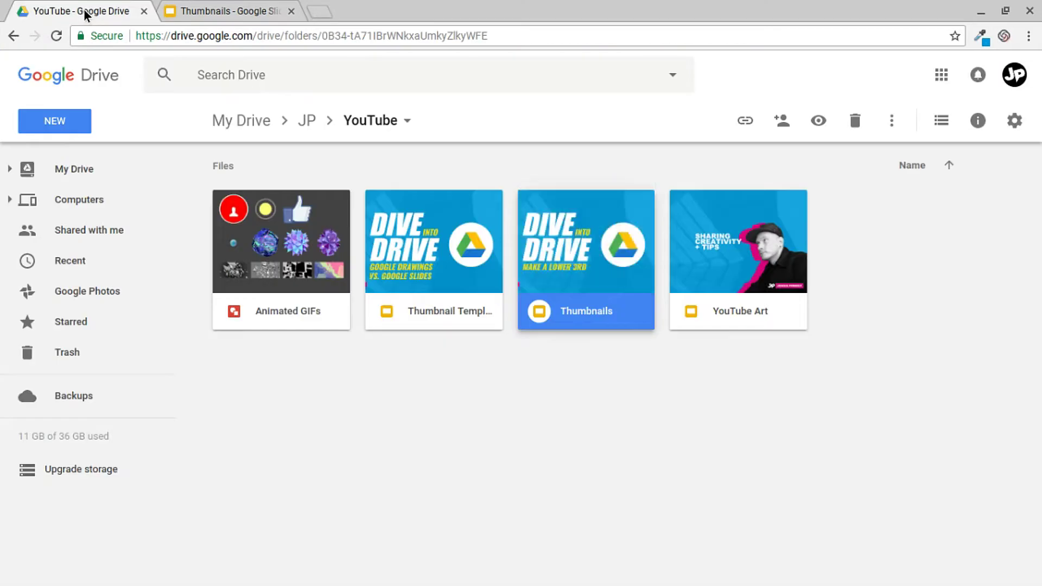
pyautogui.click(306, 121)
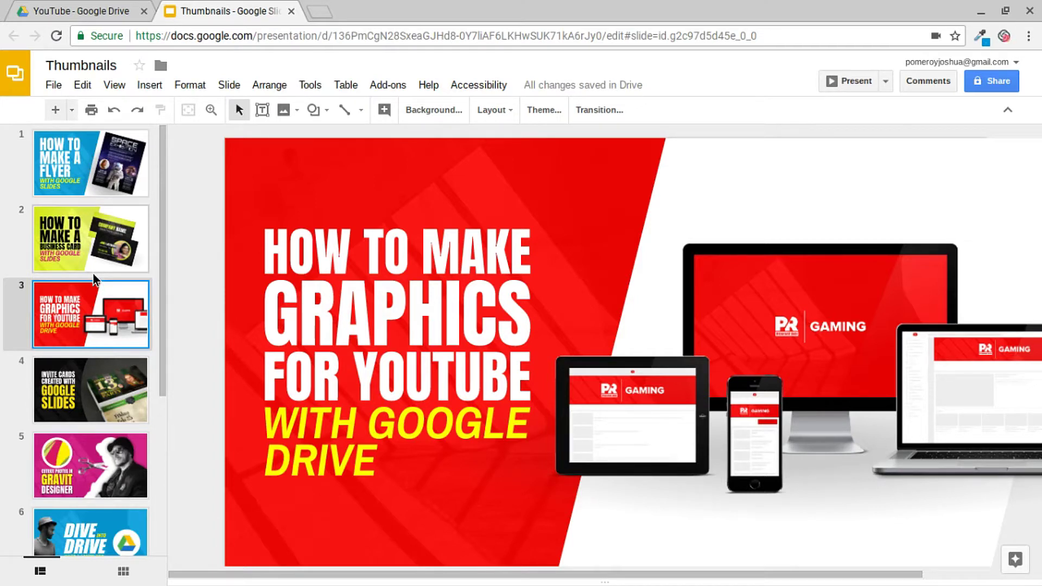
pyautogui.click(95, 535)
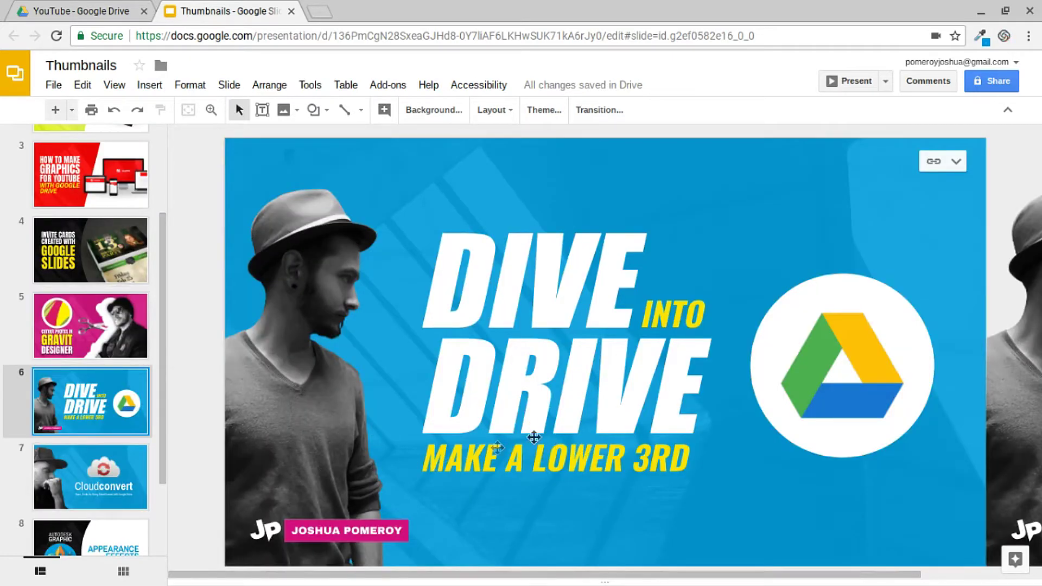
# Check the MAKE A LOWER 3RD word art, then view the Cloudconvert, Gravit Designer and Invite Cards slides.
pyautogui.doubleClick(592, 462)
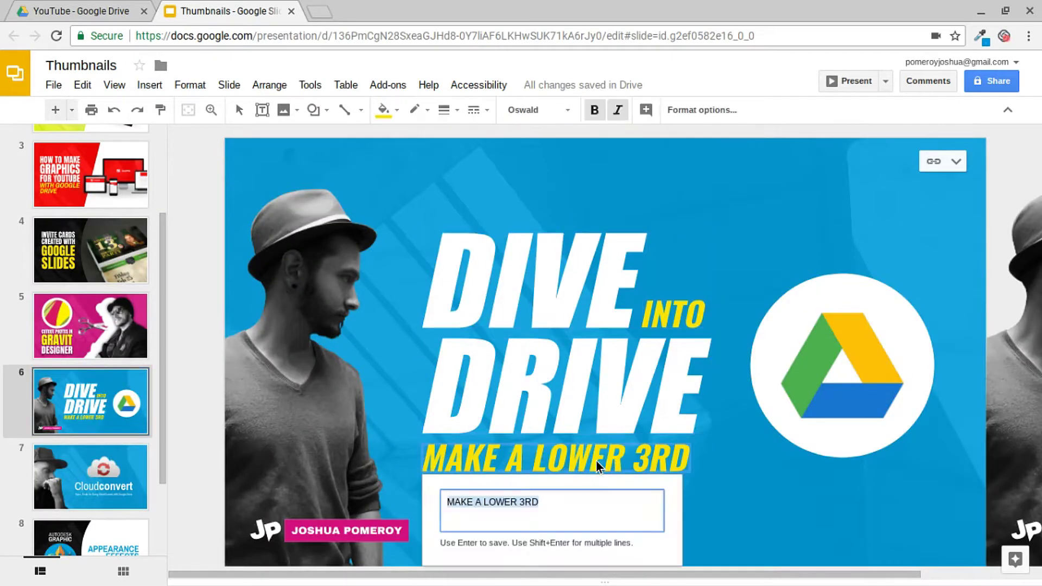
pyautogui.press('Return')
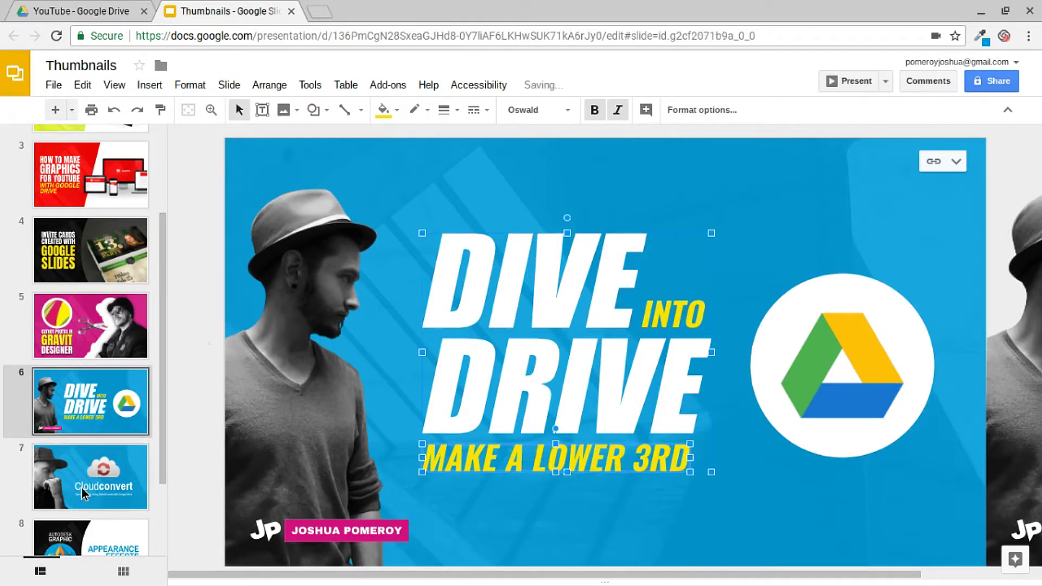
pyautogui.click(92, 472)
pyautogui.click(96, 395)
pyautogui.click(99, 483)
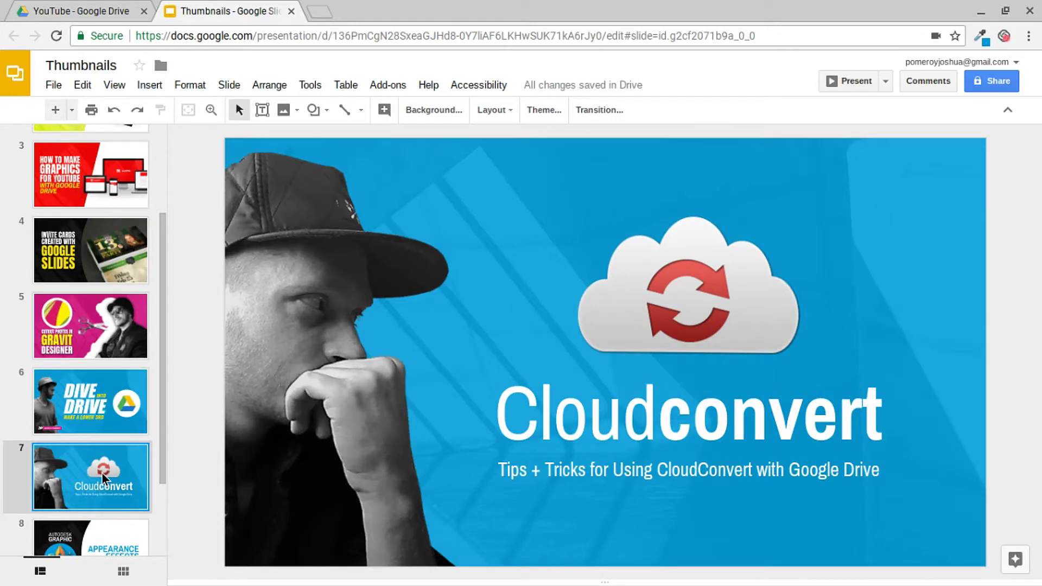
pyautogui.click(113, 347)
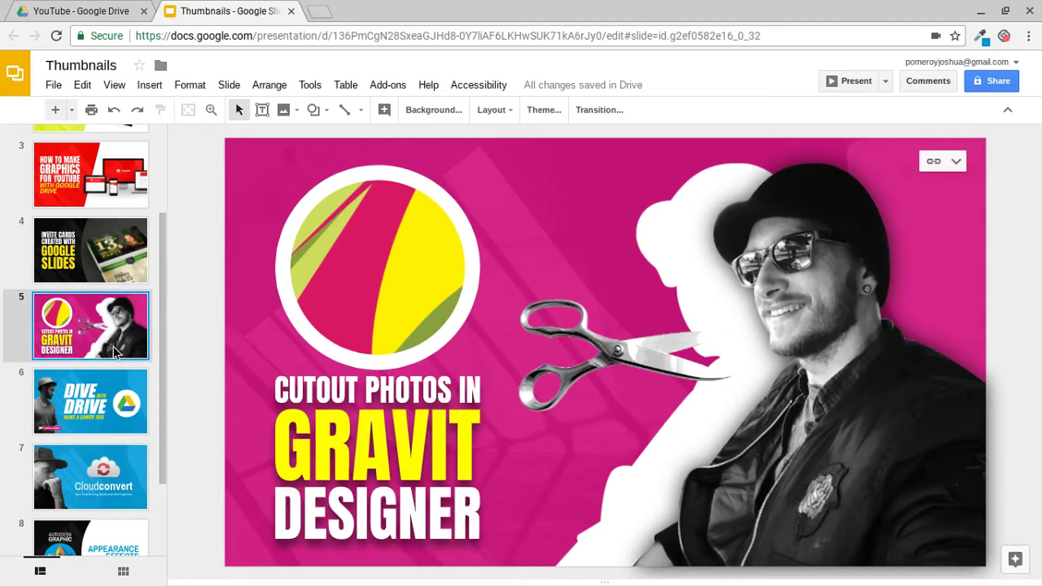
pyautogui.click(108, 238)
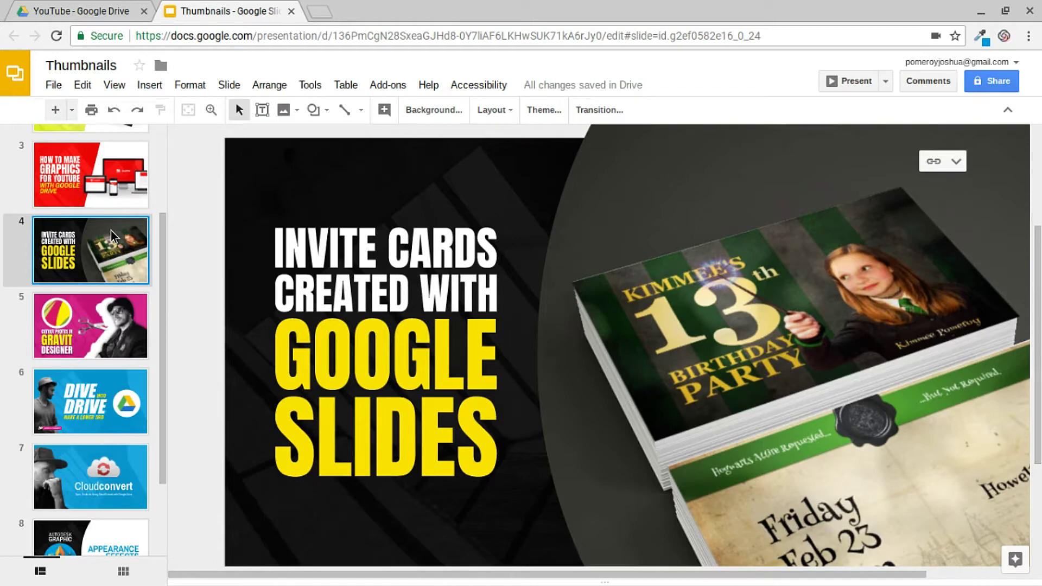
pyautogui.press('Up')
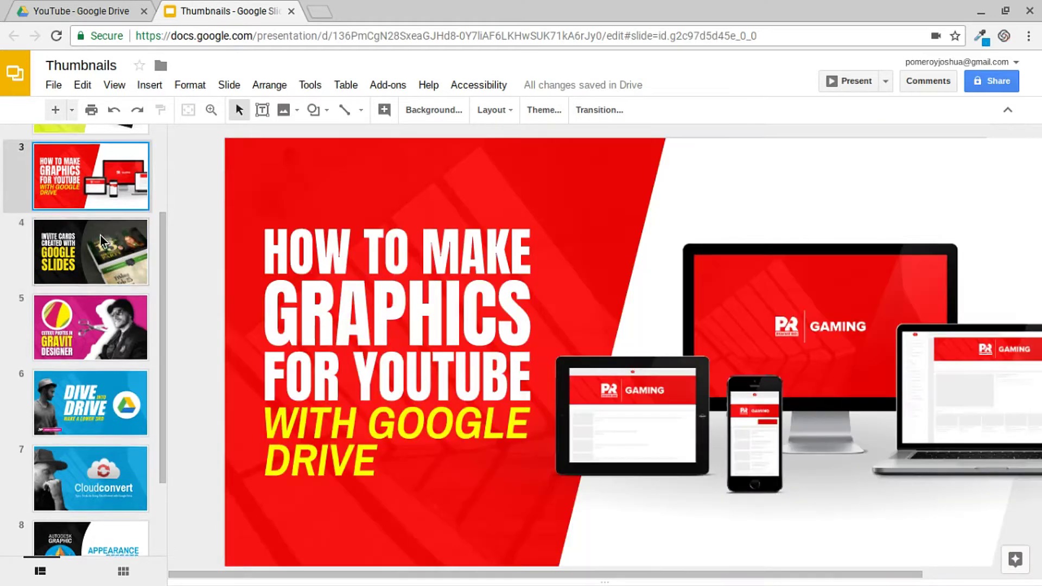
pyautogui.scroll(2, 100, 235)
pyautogui.scroll(-4, 100, 236)
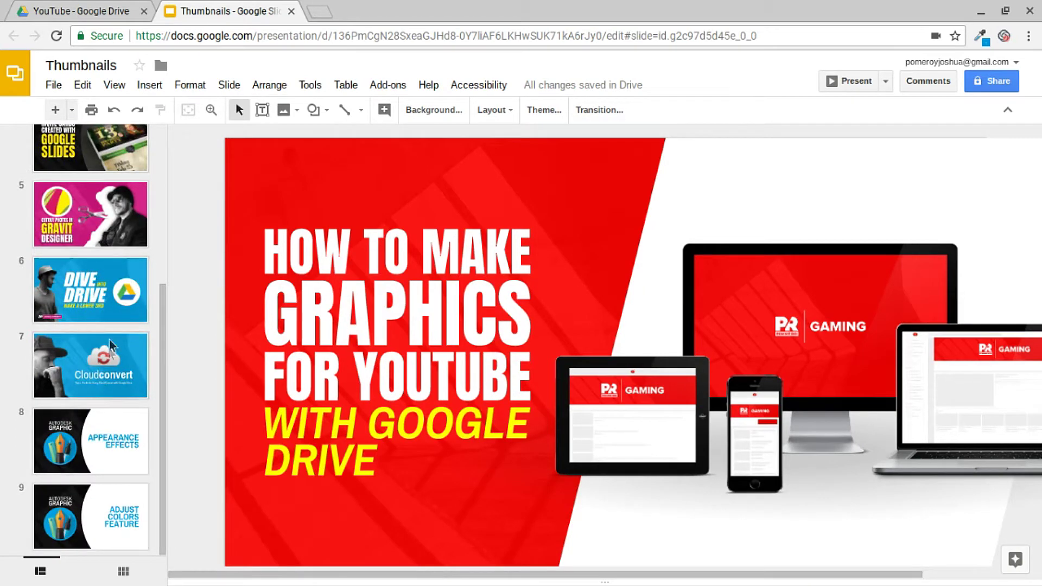
pyautogui.click(108, 425)
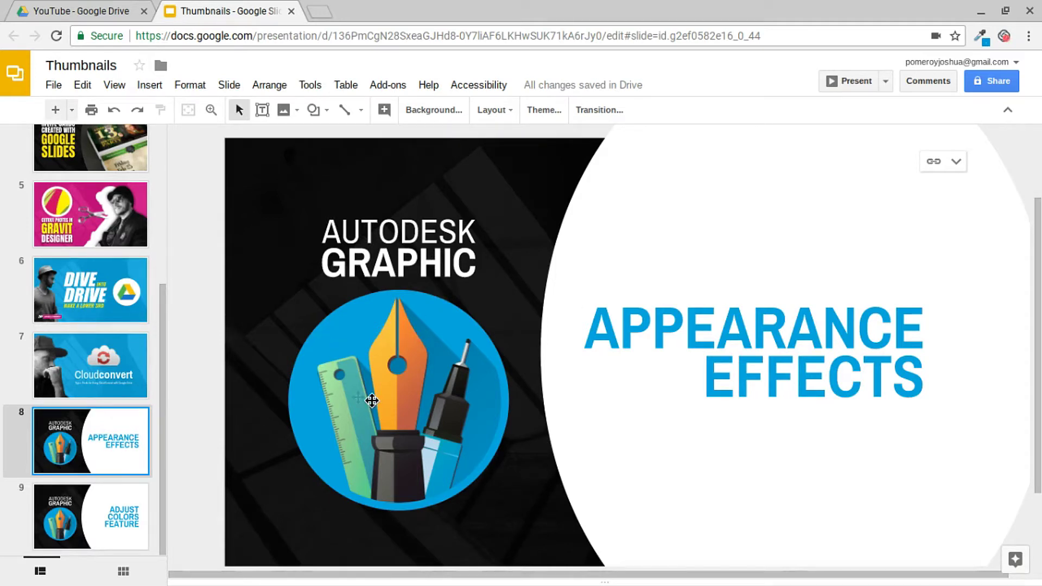
pyautogui.click(78, 288)
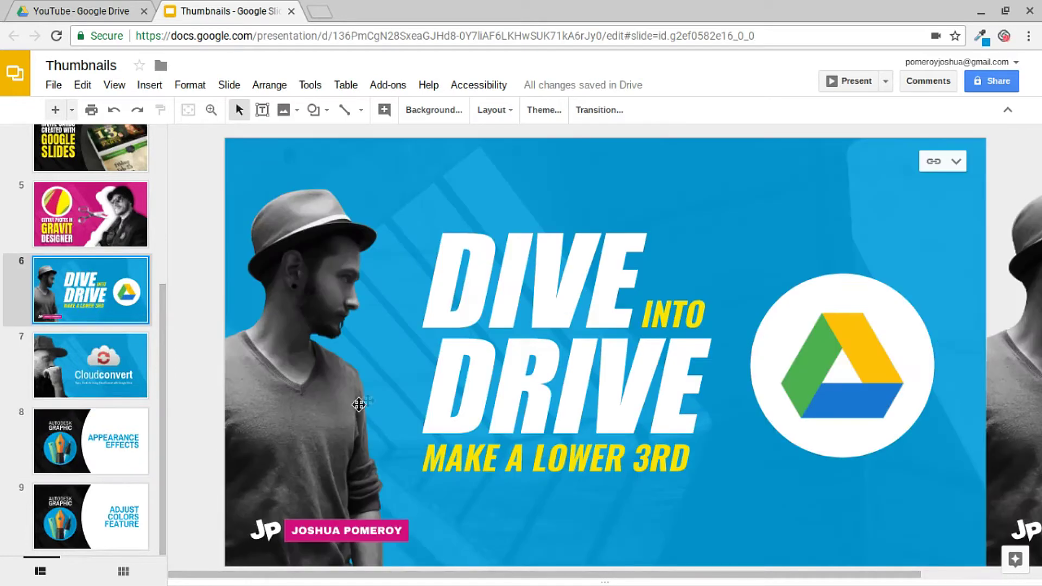
pyautogui.scroll(4, 86, 395)
pyautogui.click(87, 395)
pyautogui.click(93, 295)
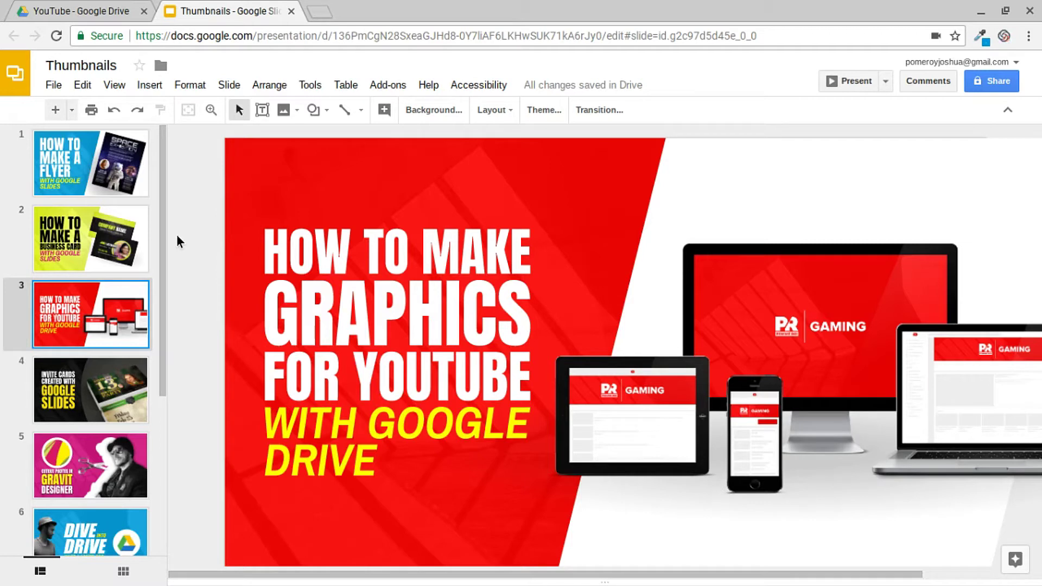
# Duplicate slide 3 and delete the copy's five title text boxes and devices mockup image.
pyautogui.rightClick(100, 324)
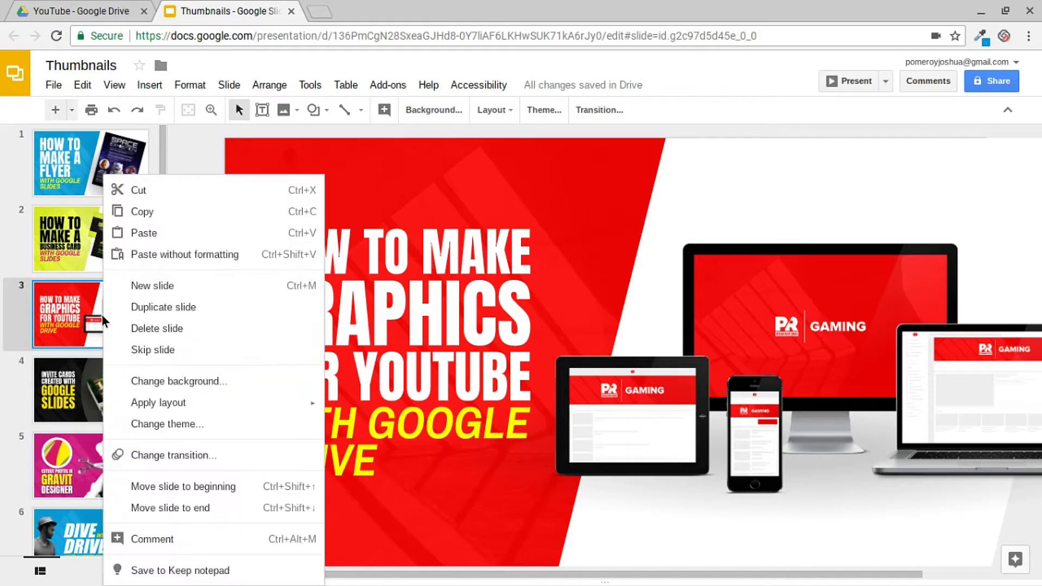
pyautogui.click(161, 313)
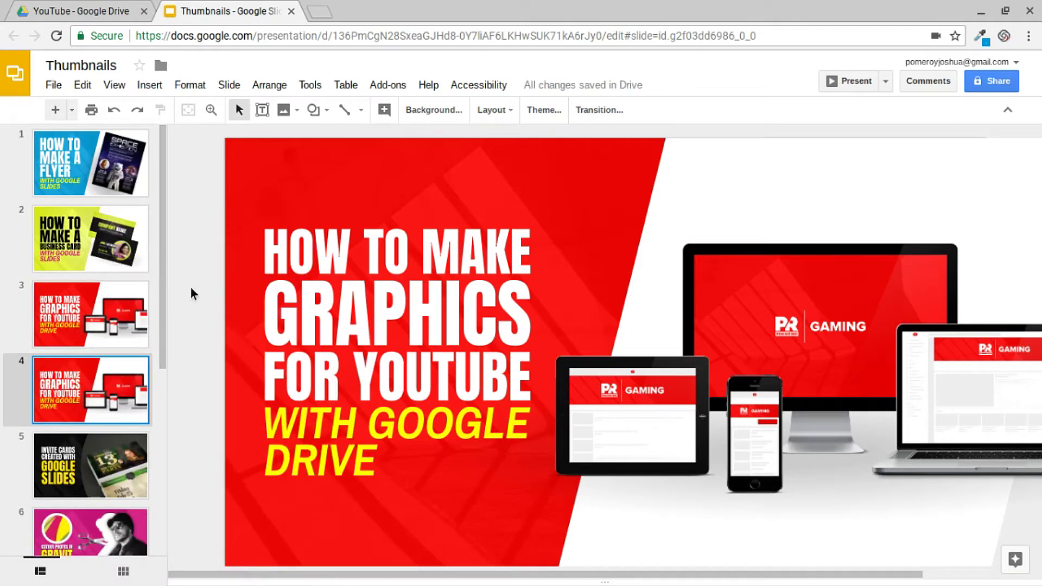
pyautogui.click(399, 266)
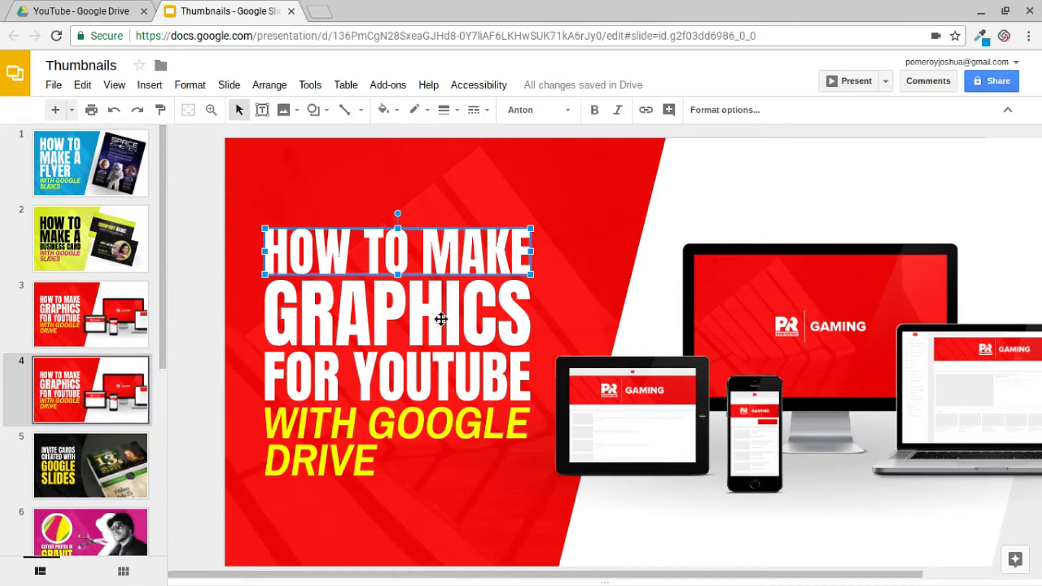
pyautogui.keyDown('shift'); pyautogui.click(441, 320); pyautogui.keyUp('shift')
pyautogui.keyDown('shift'); pyautogui.click(436, 359); pyautogui.keyUp('shift')
pyautogui.keyDown('shift'); pyautogui.click(410, 429); pyautogui.keyUp('shift')
pyautogui.keyDown('shift'); pyautogui.click(369, 461); pyautogui.keyUp('shift')
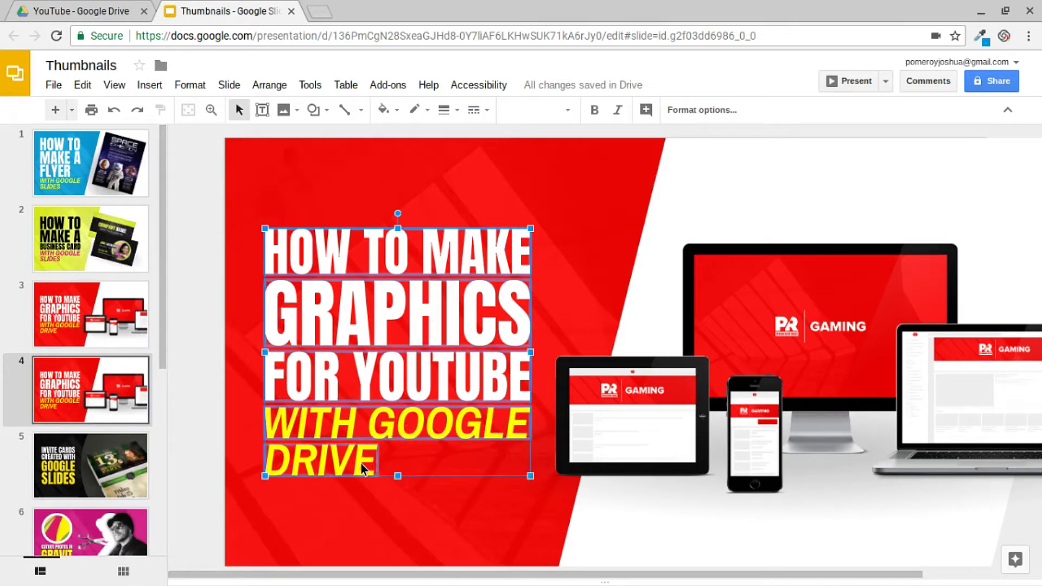
pyautogui.press('Delete')
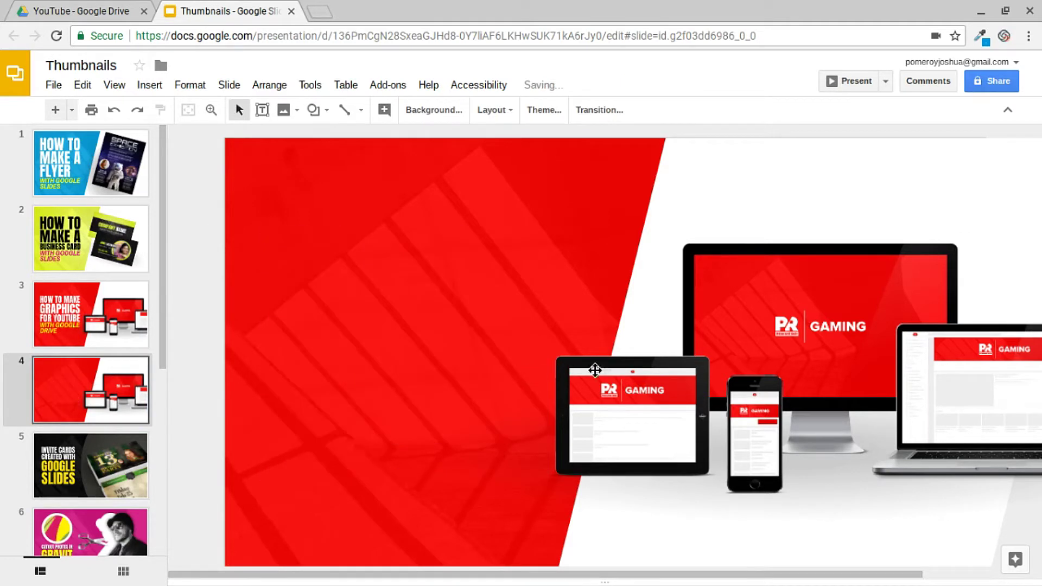
pyautogui.click(632, 371)
pyautogui.press('Delete')
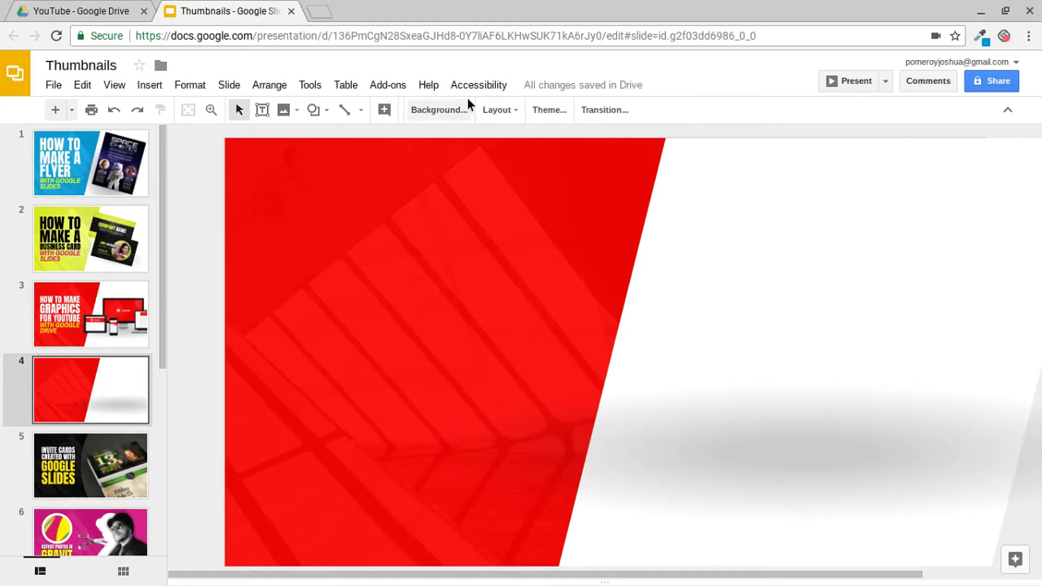
# Change the copied slide's background colour from red to black.
pyautogui.click(440, 111)
pyautogui.click(554, 288)
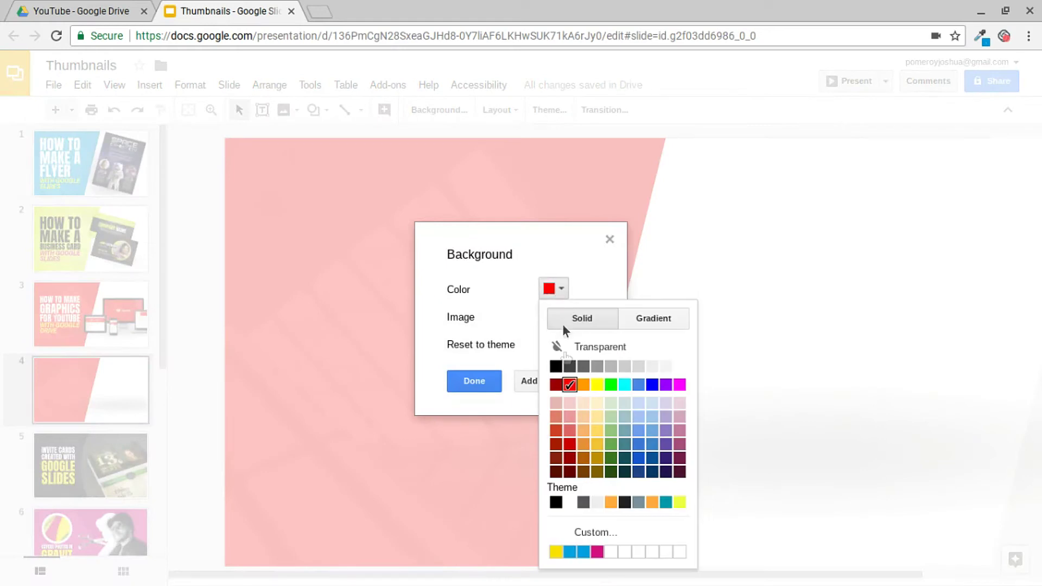
pyautogui.click(556, 367)
pyautogui.click(490, 379)
# Select the slanted white panel and browse the Shape menu's shapes palette without inserting anything.
pyautogui.click(718, 239)
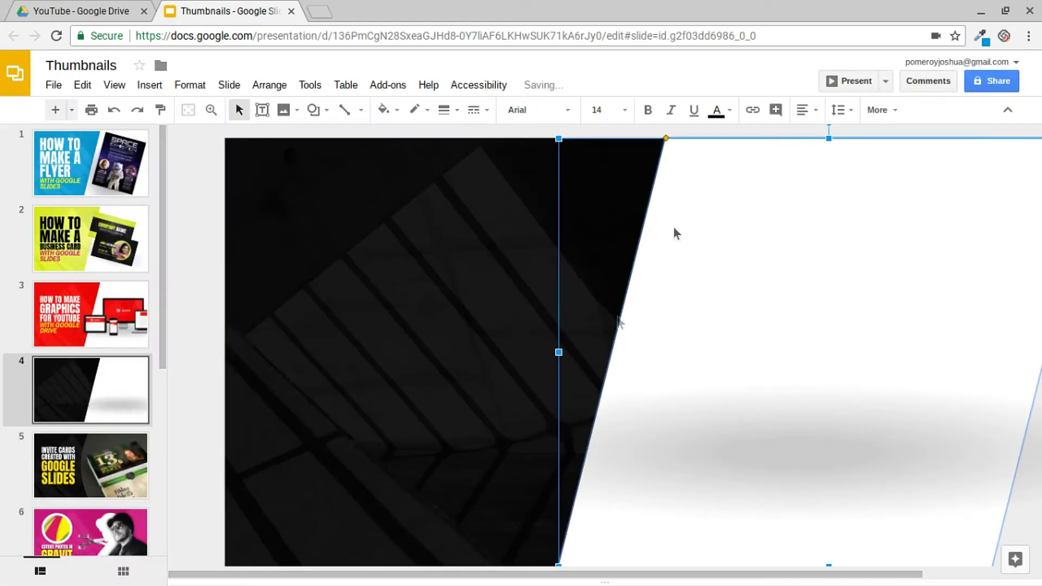
pyautogui.hscroll(5, 402, 277)
pyautogui.scroll(-3, 402, 277)
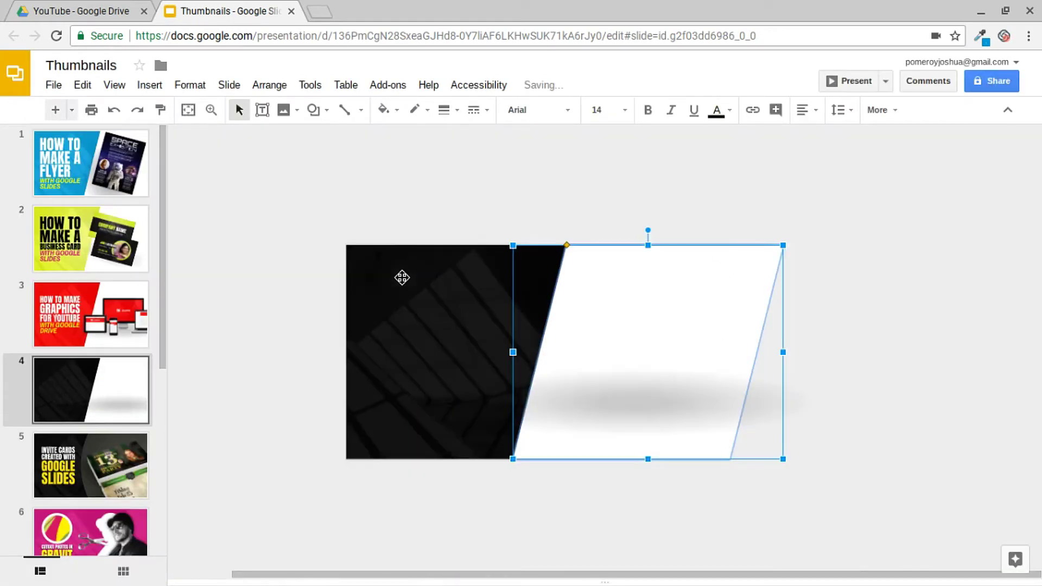
pyautogui.click(314, 110)
pyautogui.moveTo(373, 150)
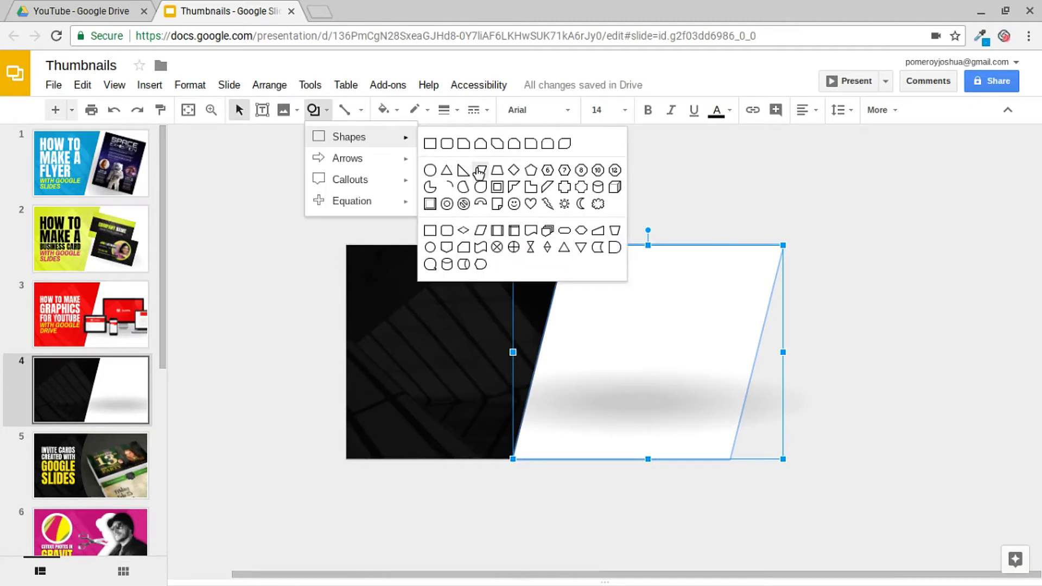
pyautogui.click(727, 188)
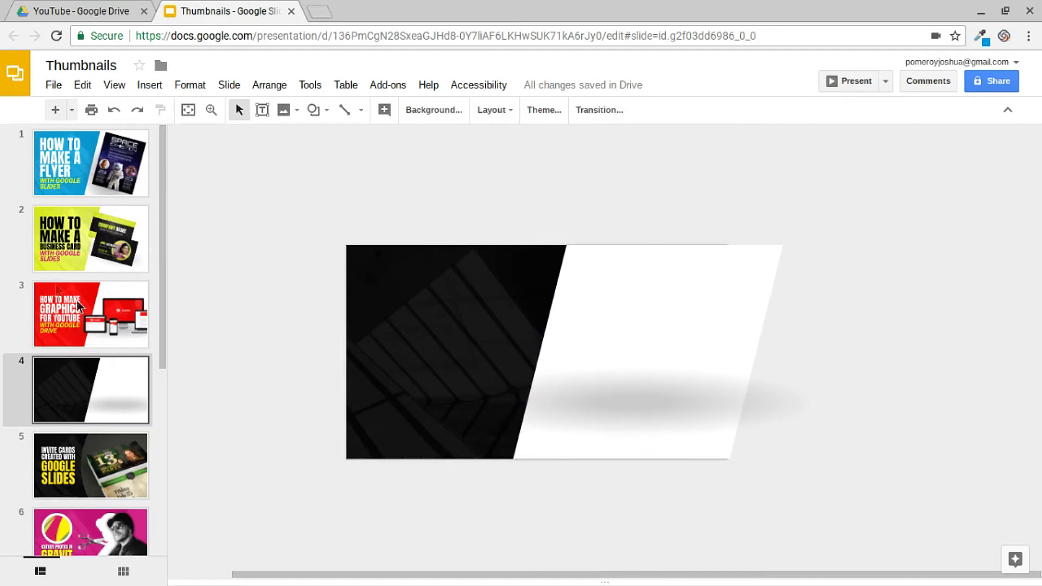
# Compare the YouTube graphics, business card and flyer slides, then select the copy's grey shadow image.
pyautogui.click(135, 311)
pyautogui.click(125, 245)
pyautogui.press('Up')
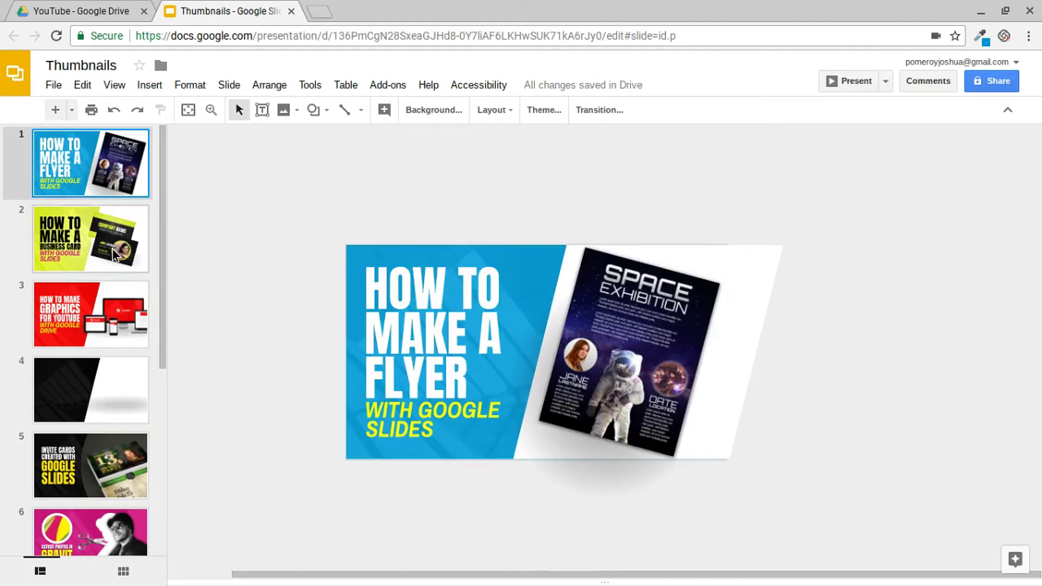
pyautogui.click(115, 249)
pyautogui.click(123, 327)
pyautogui.click(124, 400)
pyautogui.click(682, 401)
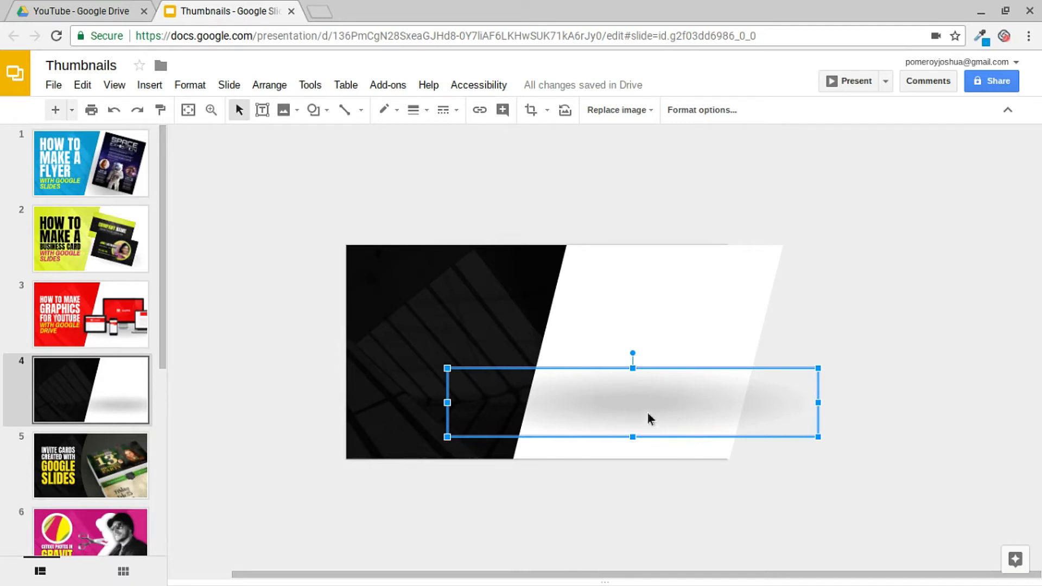
pyautogui.click(119, 314)
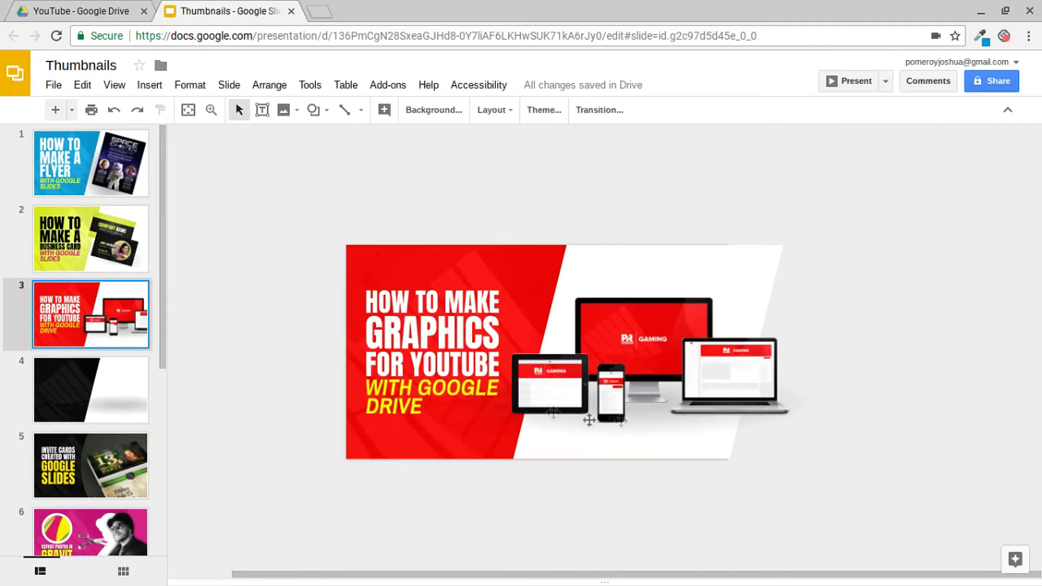
pyautogui.click(130, 395)
pyautogui.click(188, 110)
pyautogui.click(229, 84)
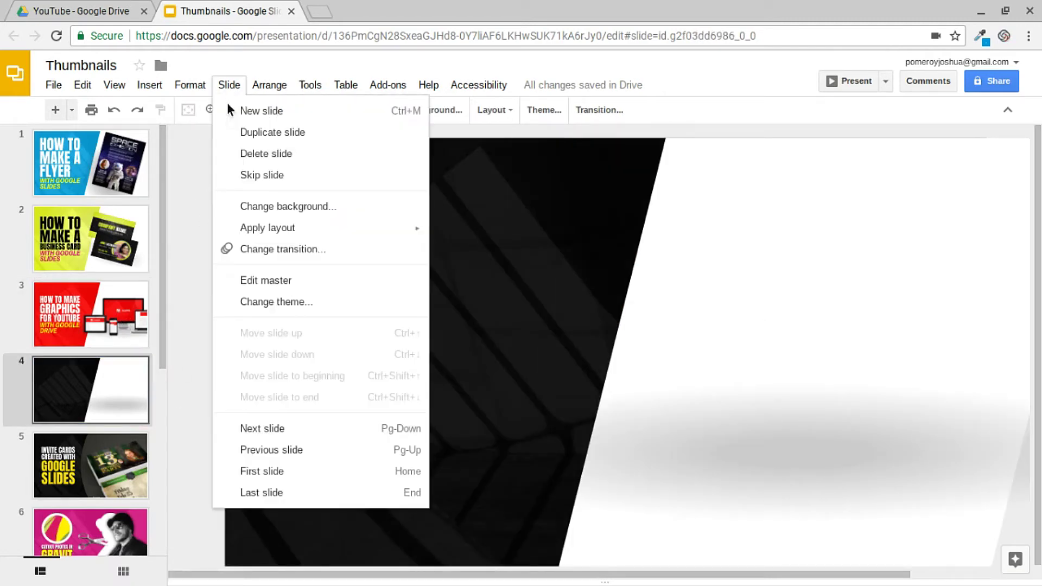
pyautogui.click(279, 286)
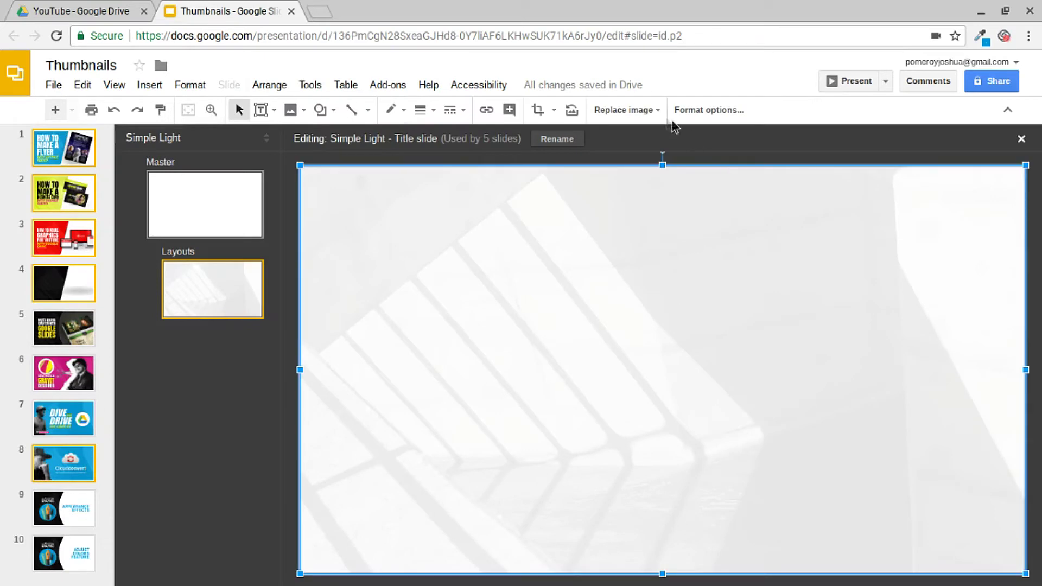
pyautogui.click(66, 252)
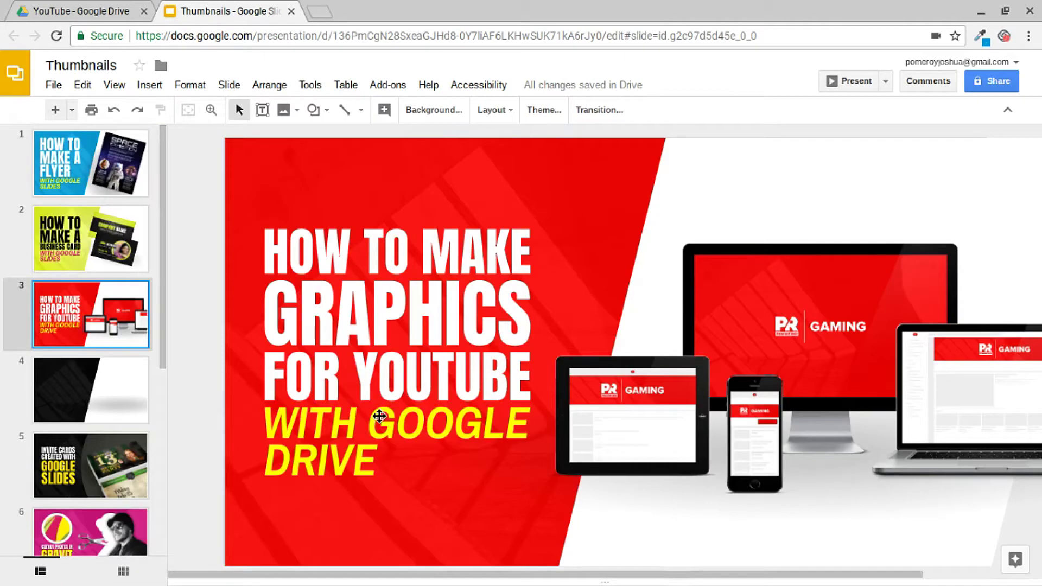
pyautogui.click(117, 255)
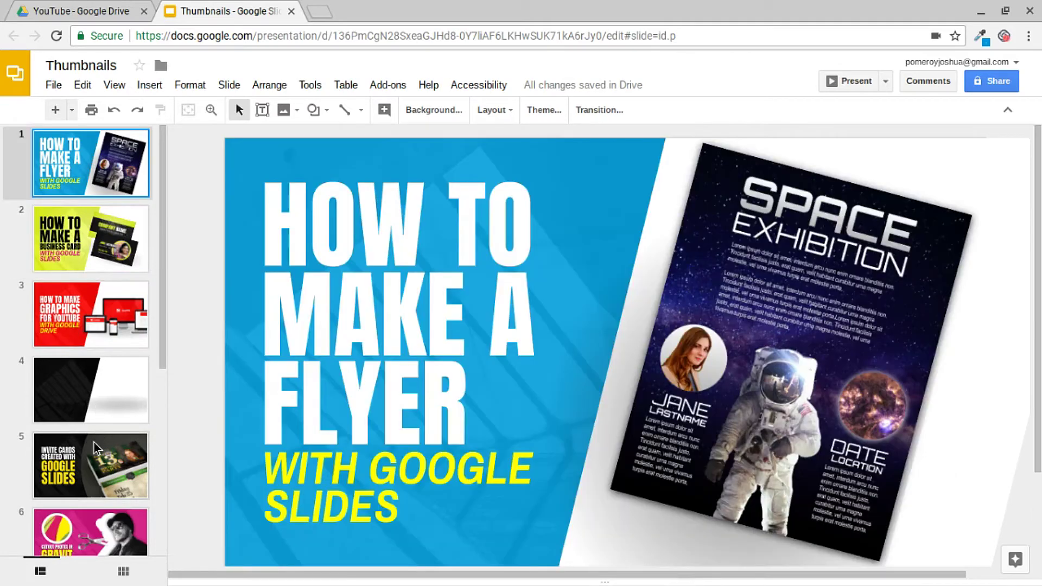
pyautogui.click(111, 487)
pyautogui.scroll(-5, 111, 486)
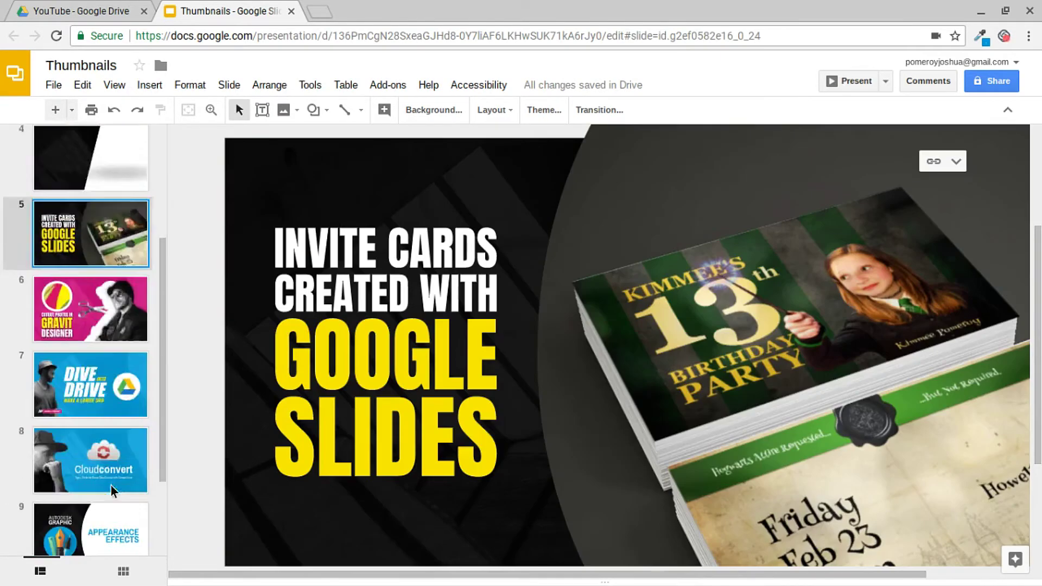
pyautogui.click(103, 309)
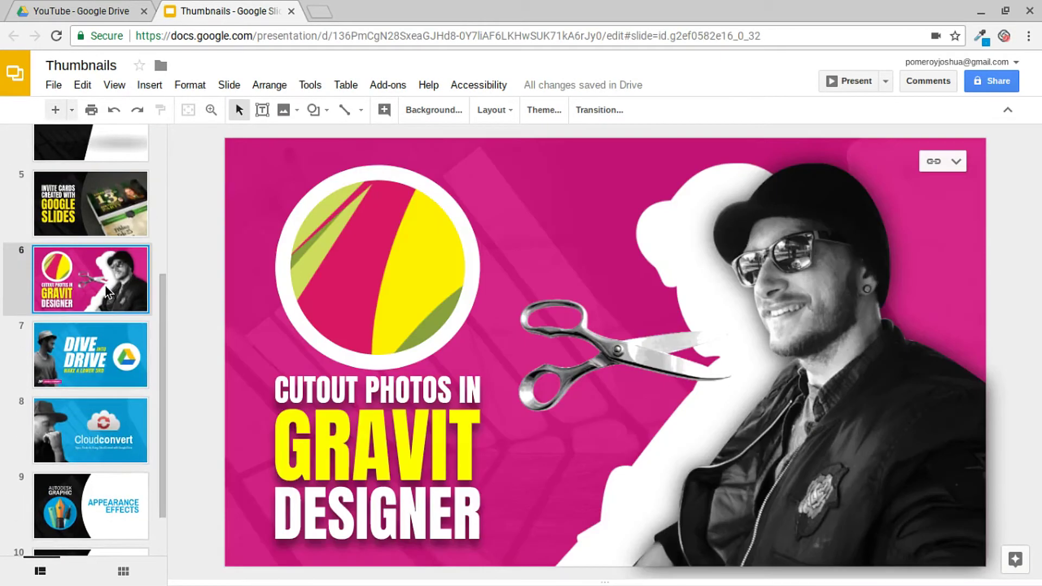
pyautogui.scroll(2, 105, 286)
pyautogui.click(105, 194)
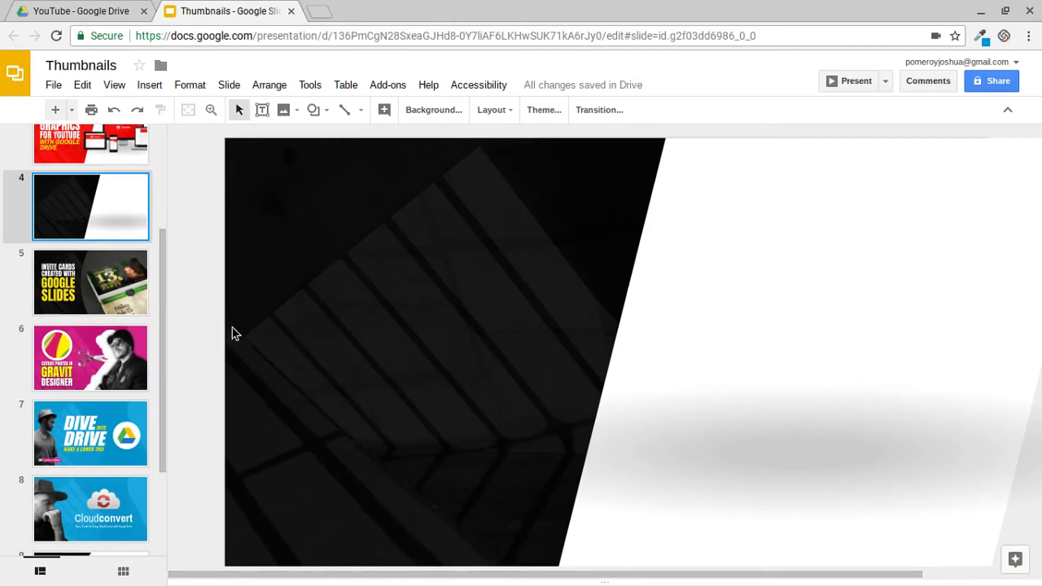
pyautogui.click(203, 258)
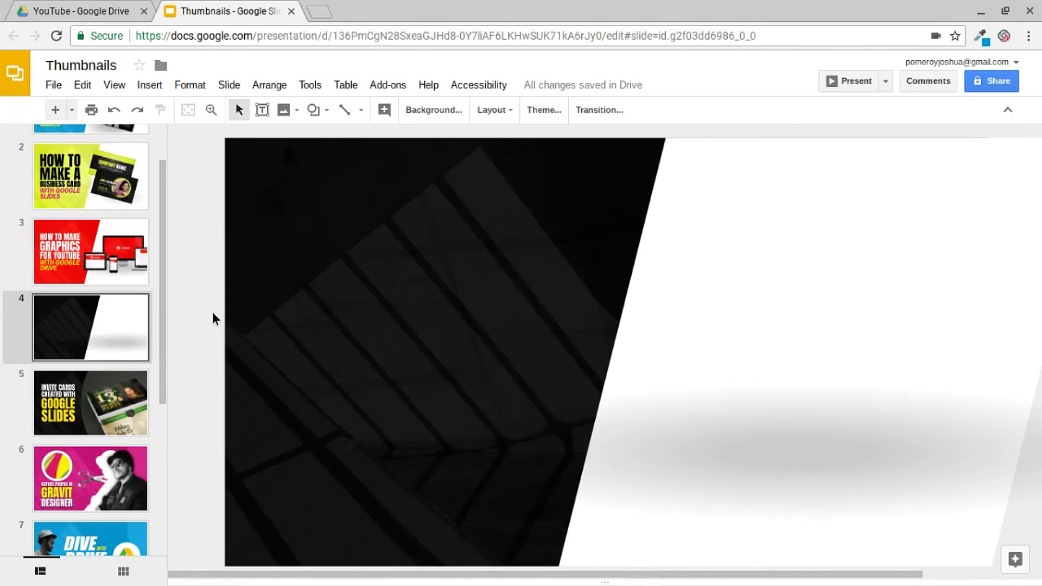
# Paste the copied title and thumbnail images onto slide 4 and zoom the slide to fit.
pyautogui.hotkey('ctrl', 'v')
pyautogui.hotkey('ctrl', 'alt', '-')
pyautogui.click(259, 178)
pyautogui.hotkey('ctrl', 'alt', '+')
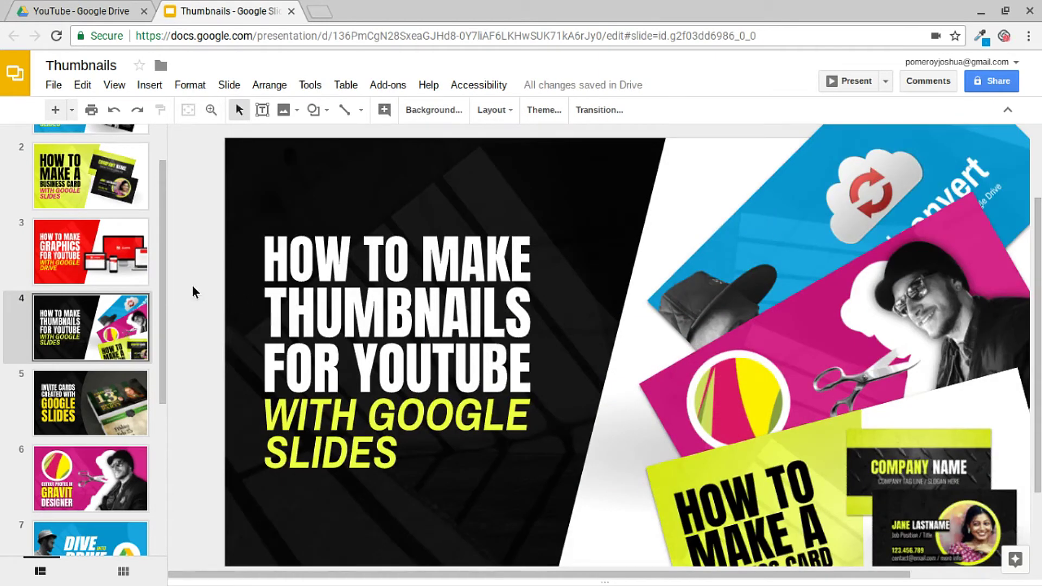
# Compare slide 4 against slides 5 and 3.
pyautogui.click(117, 408)
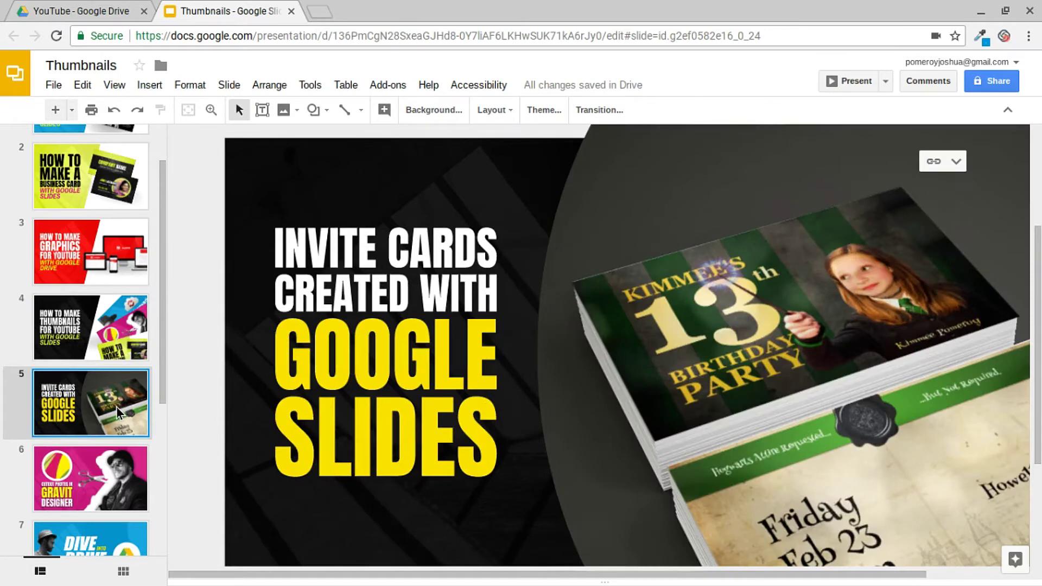
pyautogui.click(108, 327)
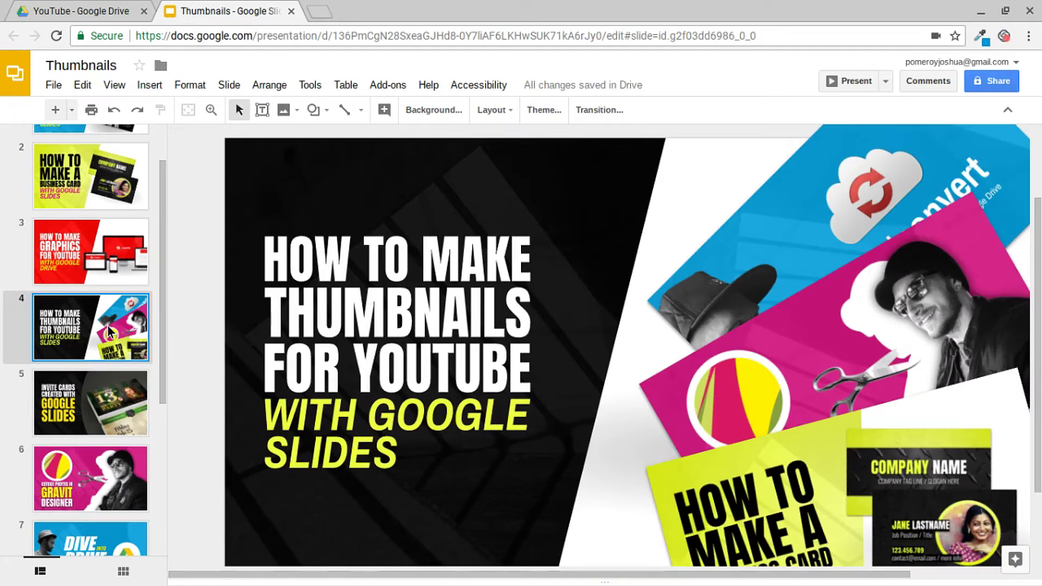
pyautogui.click(99, 250)
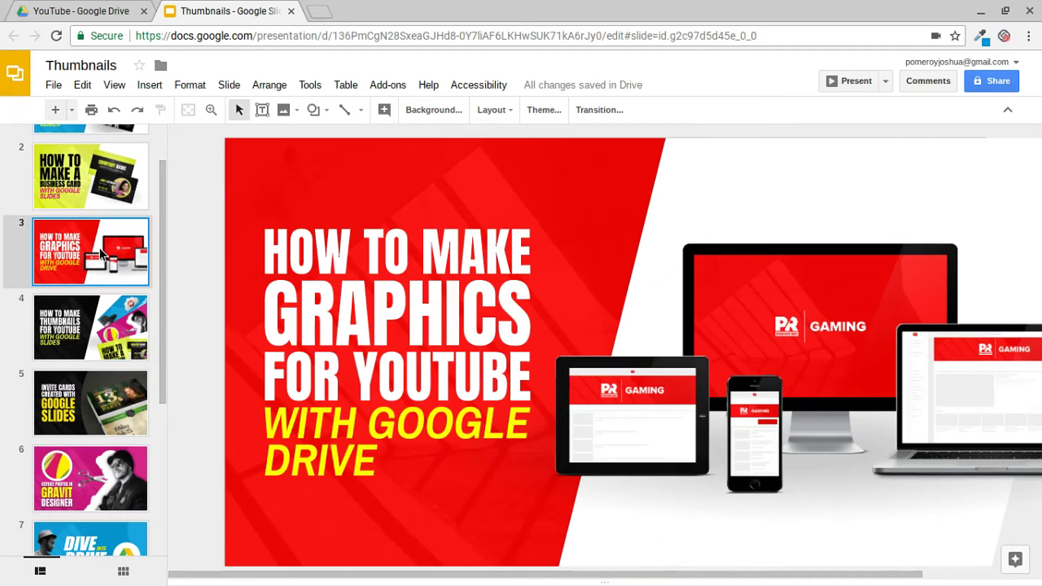
# On slide 4, check the HOW TO MAKE word art and the tilted business-card and Gravit Designer images.
pyautogui.click(105, 343)
pyautogui.click(451, 262)
pyautogui.doubleClick(451, 261)
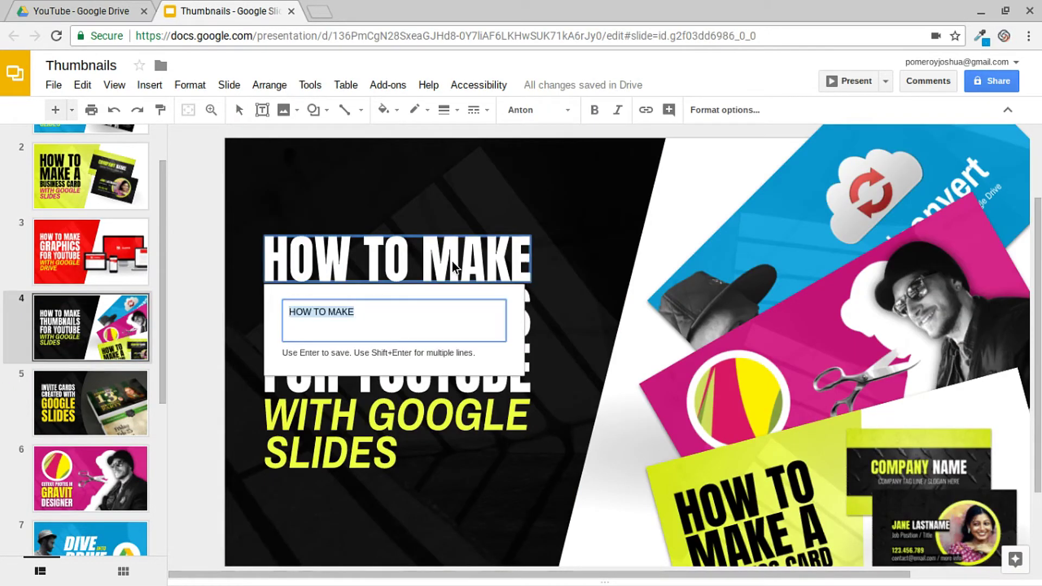
pyautogui.press('Return')
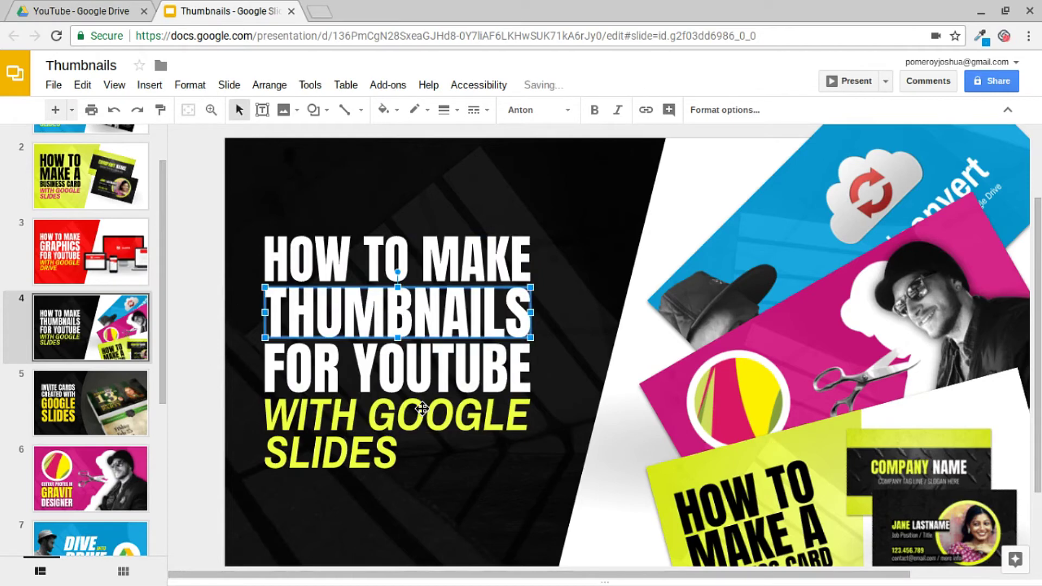
pyautogui.click(888, 448)
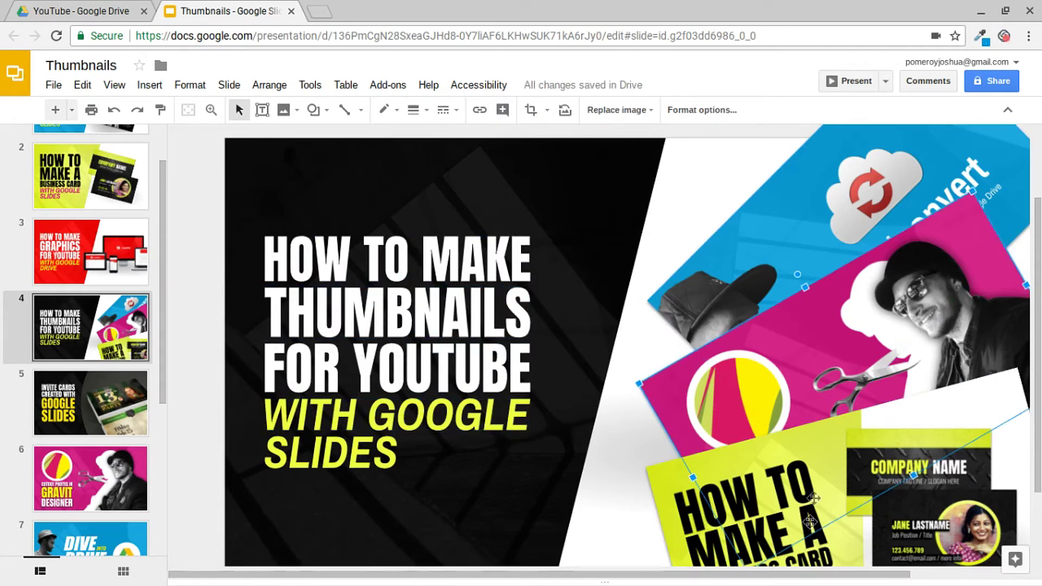
pyautogui.click(826, 371)
pyautogui.scroll(-1, 90, 378)
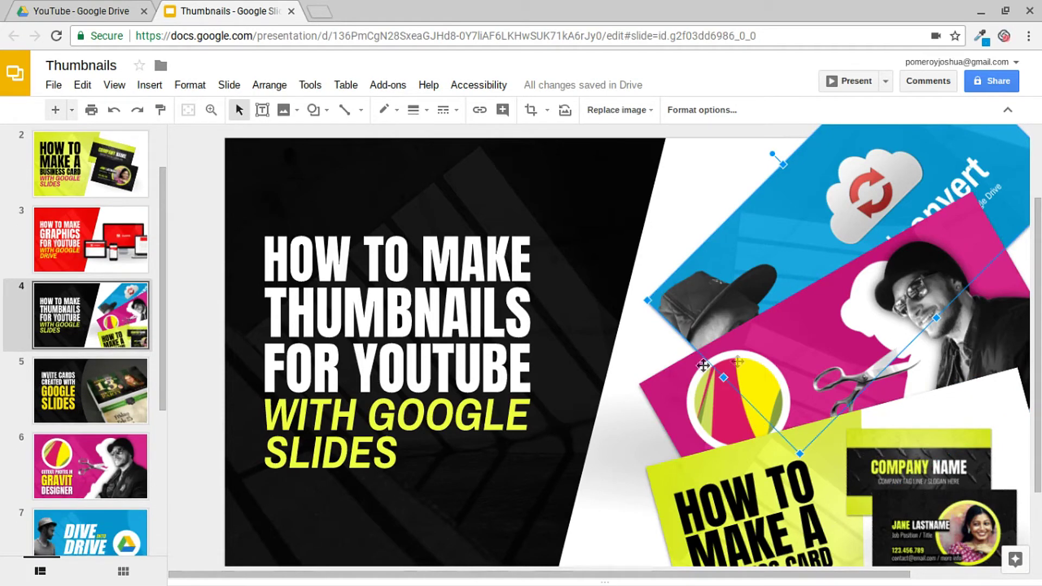
# Compare slides 6, 2 and 8 with the design, then return to slide 4.
pyautogui.click(89, 461)
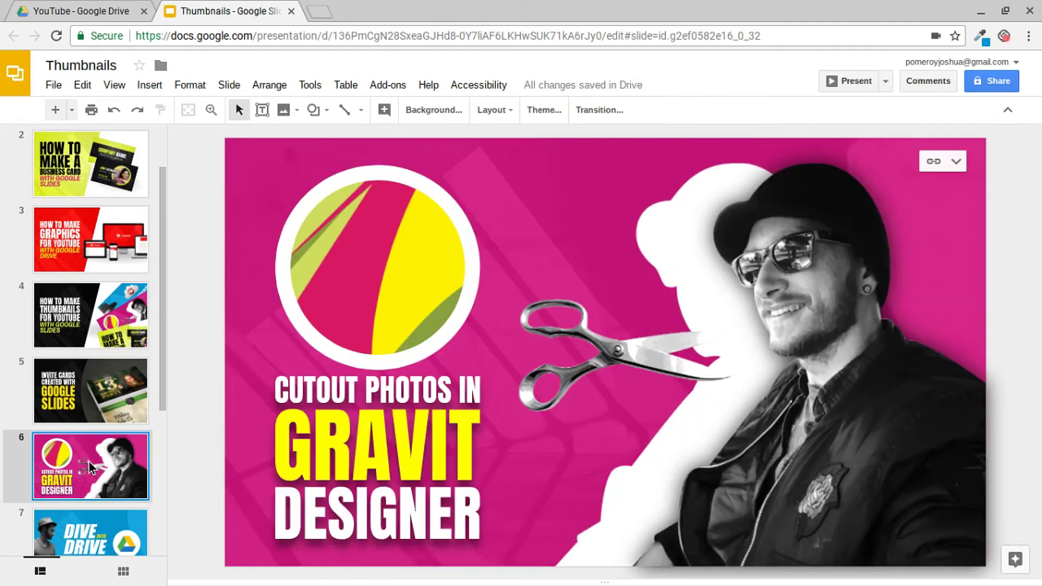
pyautogui.scroll(-3, 93, 413)
pyautogui.scroll(4, 92, 343)
pyautogui.click(92, 239)
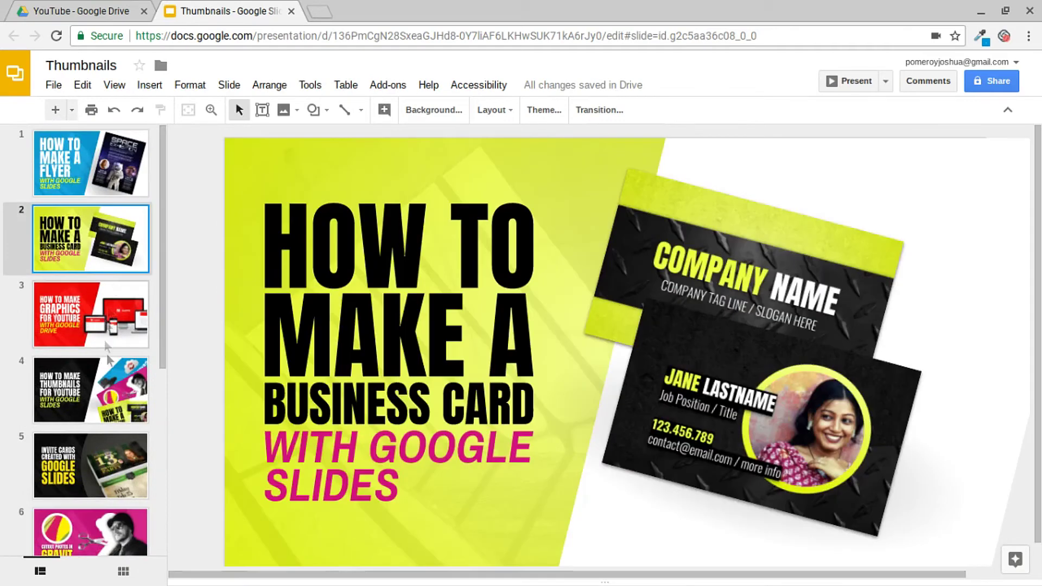
pyautogui.scroll(-8, 108, 385)
pyautogui.click(103, 409)
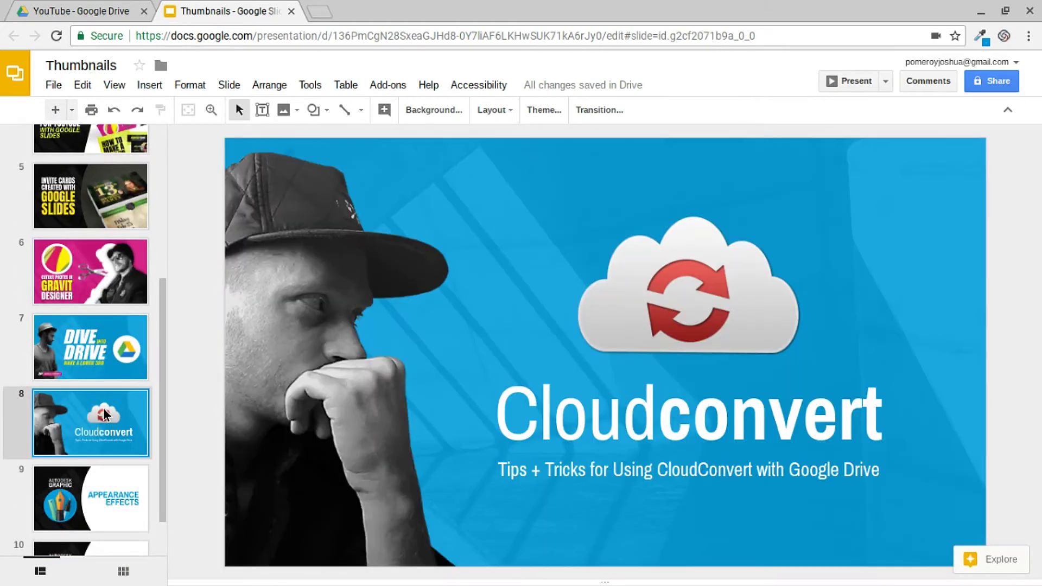
pyautogui.scroll(1, 108, 217)
pyautogui.click(114, 179)
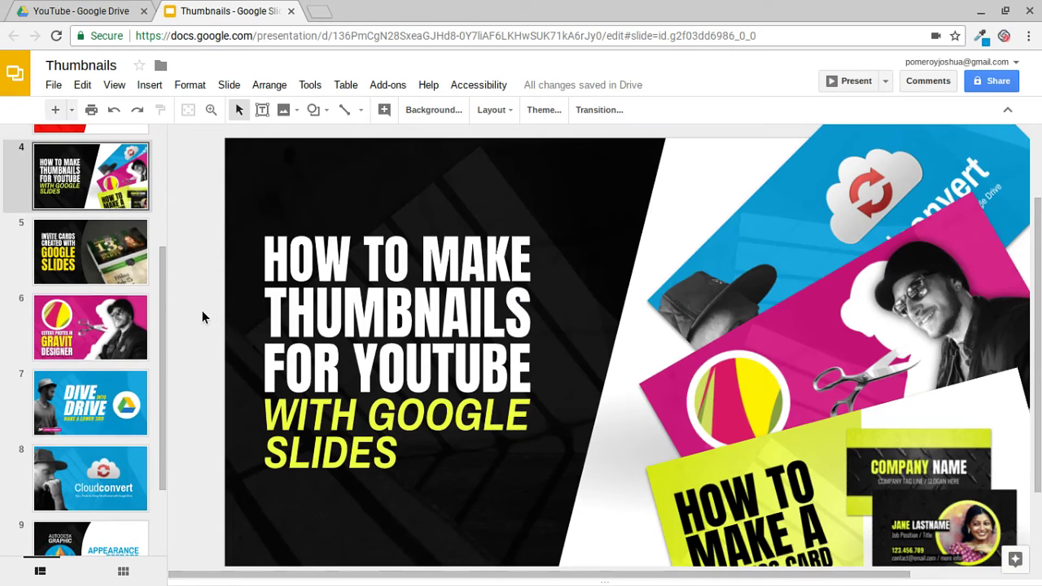
# Switch to grid view and scroll through all of the deck's slide thumbnails.
pyautogui.click(124, 572)
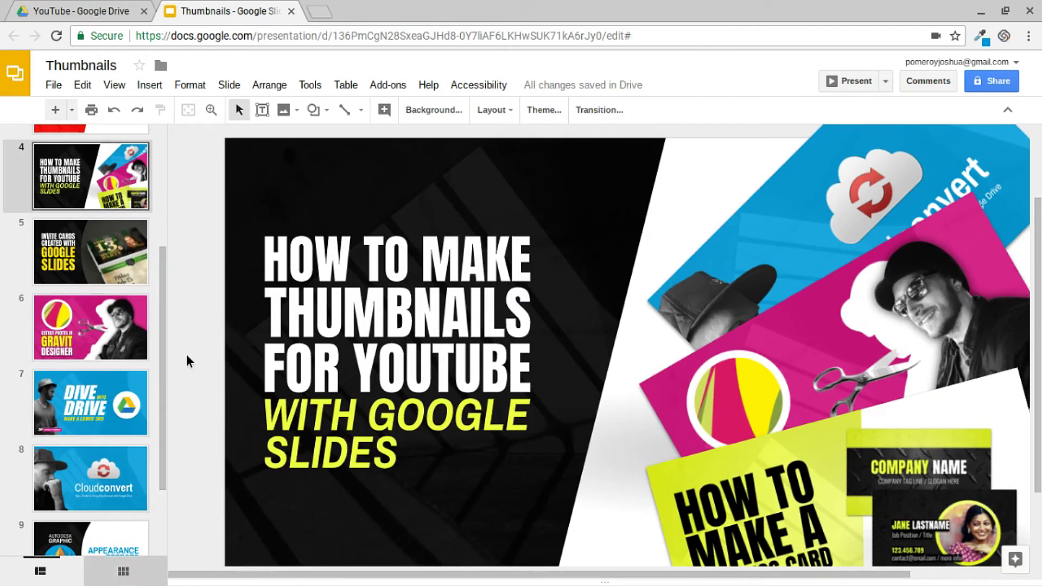
pyautogui.scroll(-1, 140, 320)
pyautogui.scroll(4, 140, 331)
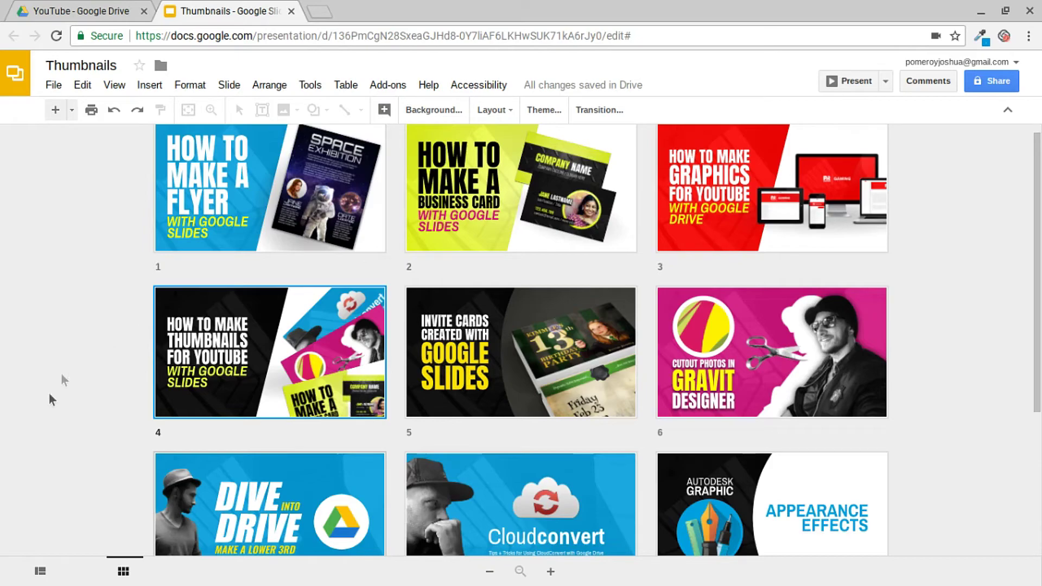
pyautogui.scroll(-2, 50, 389)
pyautogui.scroll(2, 51, 389)
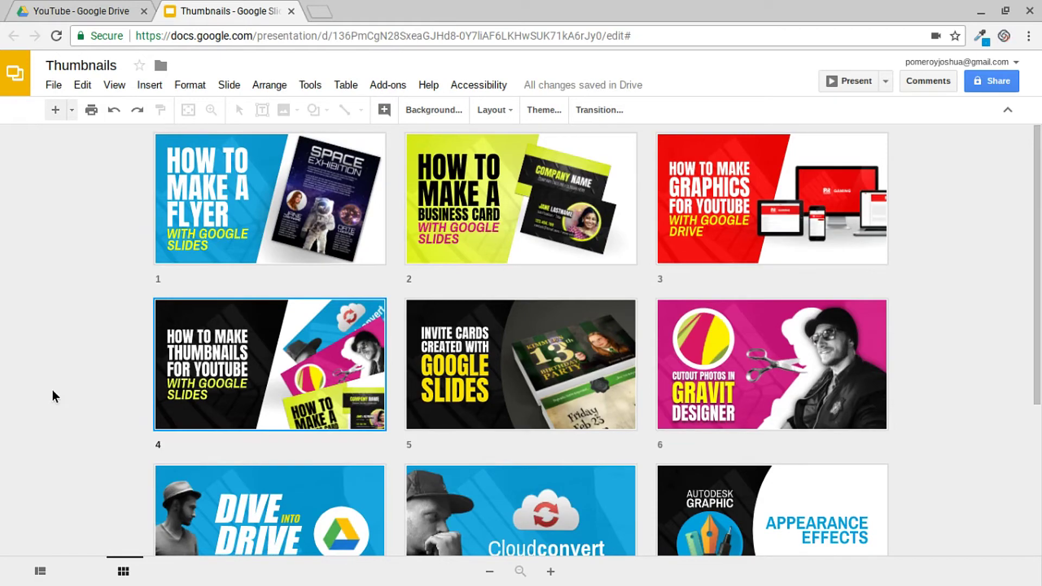
pyautogui.scroll(-2, 52, 389)
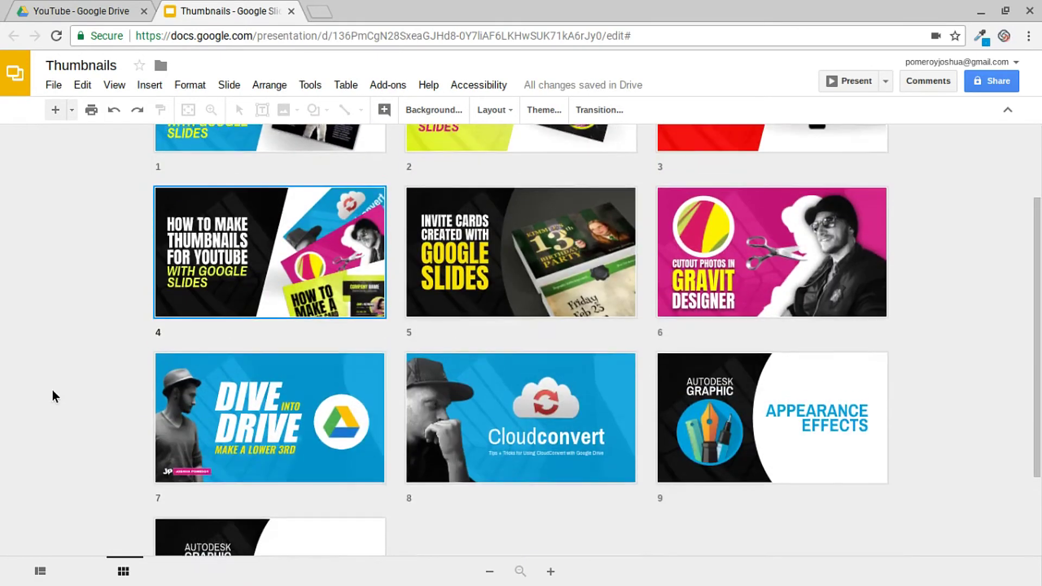
pyautogui.scroll(2, 53, 389)
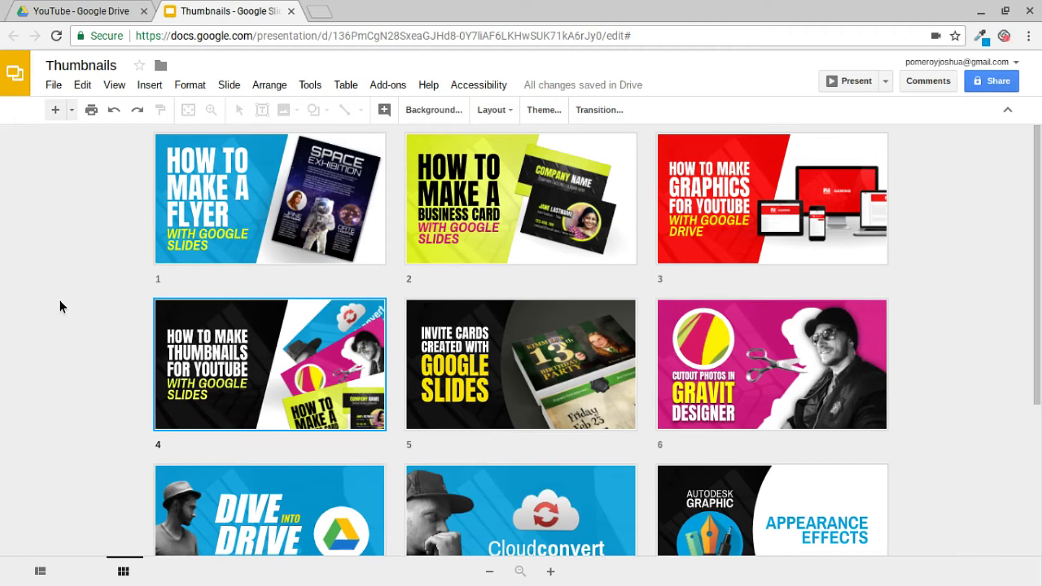
pyautogui.scroll(-2, 60, 300)
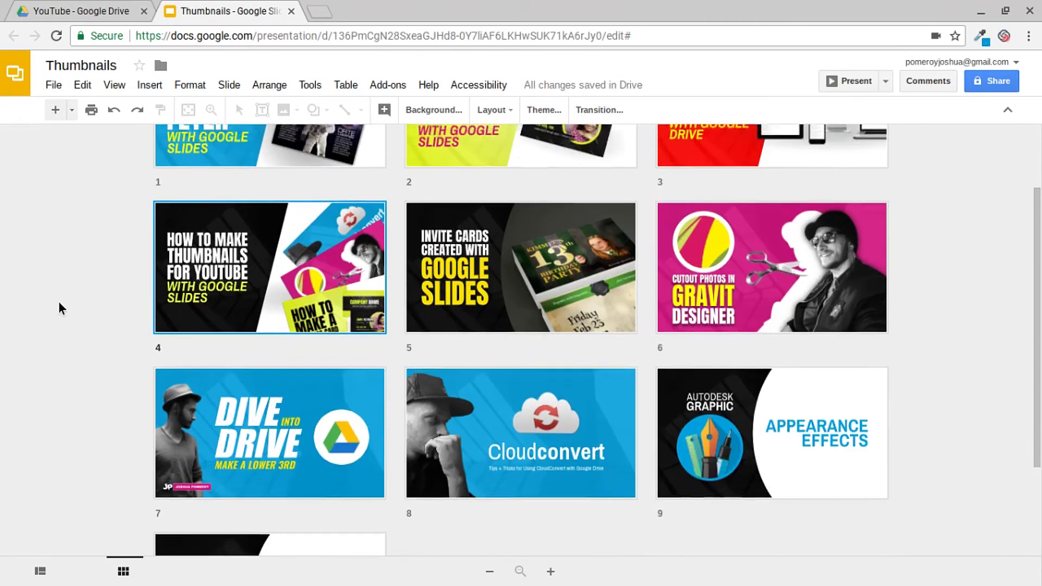
pyautogui.scroll(2, 60, 307)
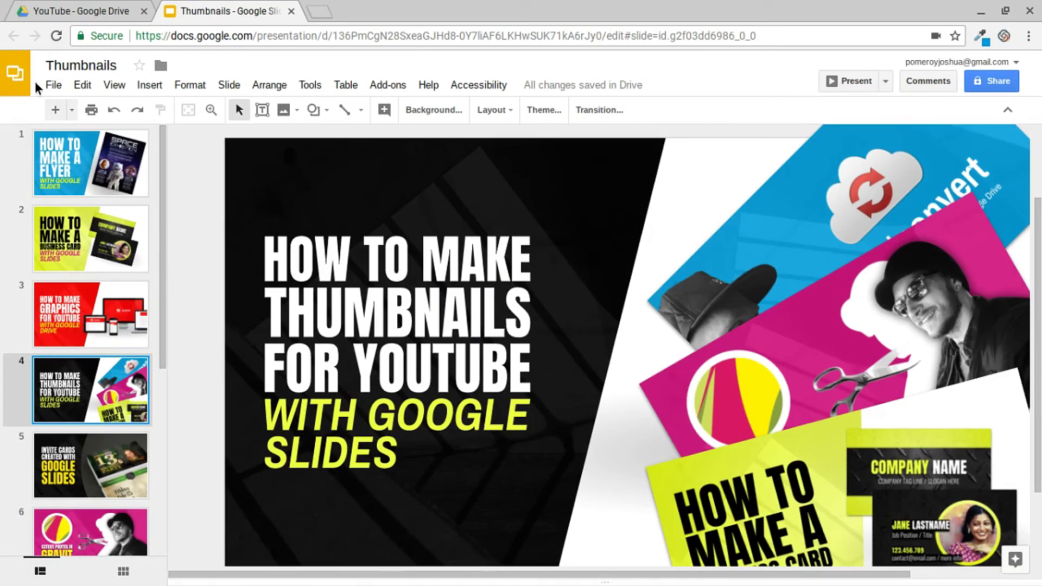
# Download the current slide 4 as a PNG image from the File menu.
pyautogui.click(52, 83)
pyautogui.moveTo(128, 333)
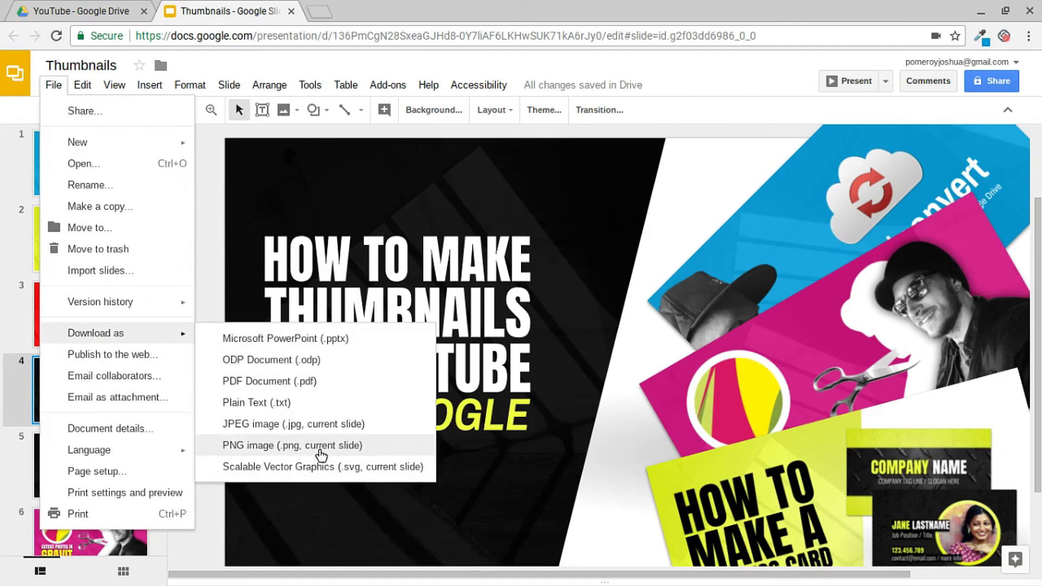
pyautogui.click(304, 466)
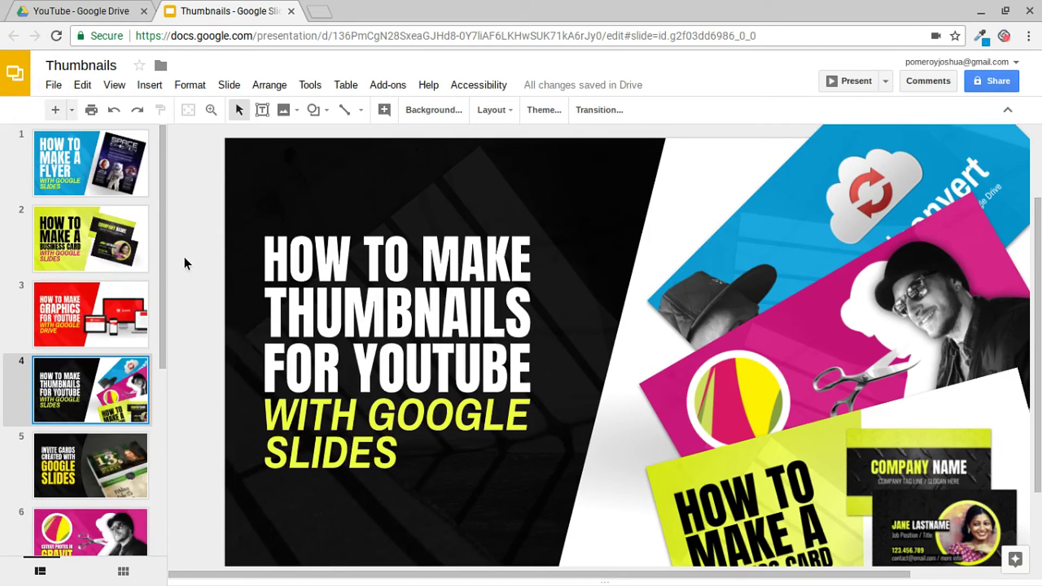